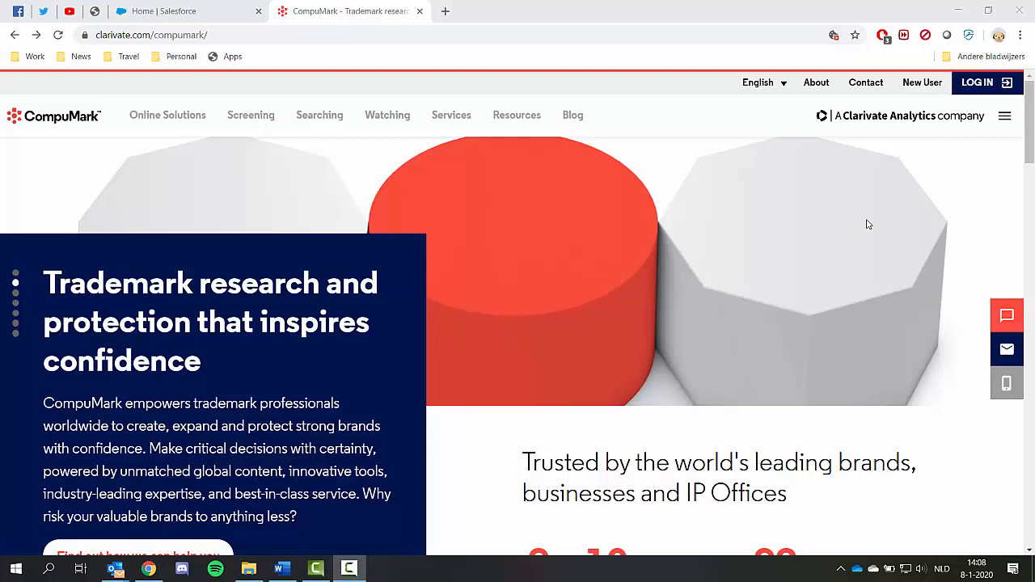
Step: Log in to the SERION portal with the account username and password
{"action": "left_click", "coordinate": [985, 89]}
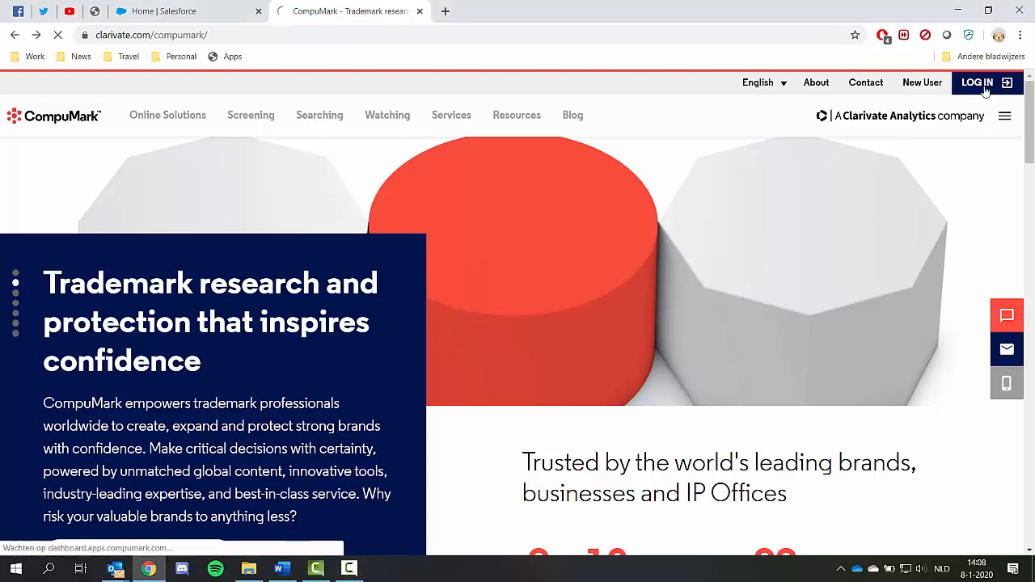
{"action": "type", "text": "TOM"}
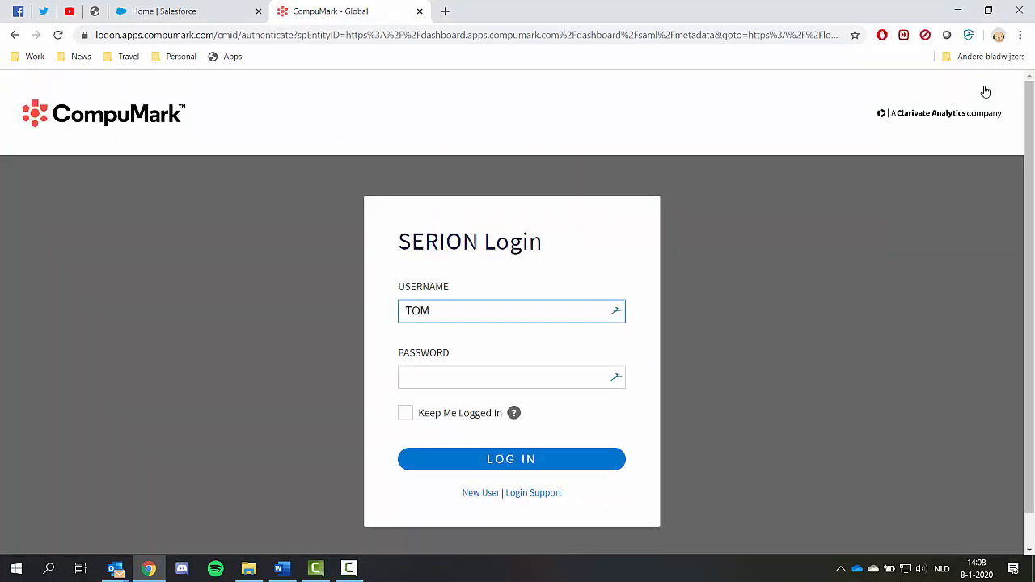
{"action": "type", "text": " ABC"}
{"action": "key", "text": "Tab"}
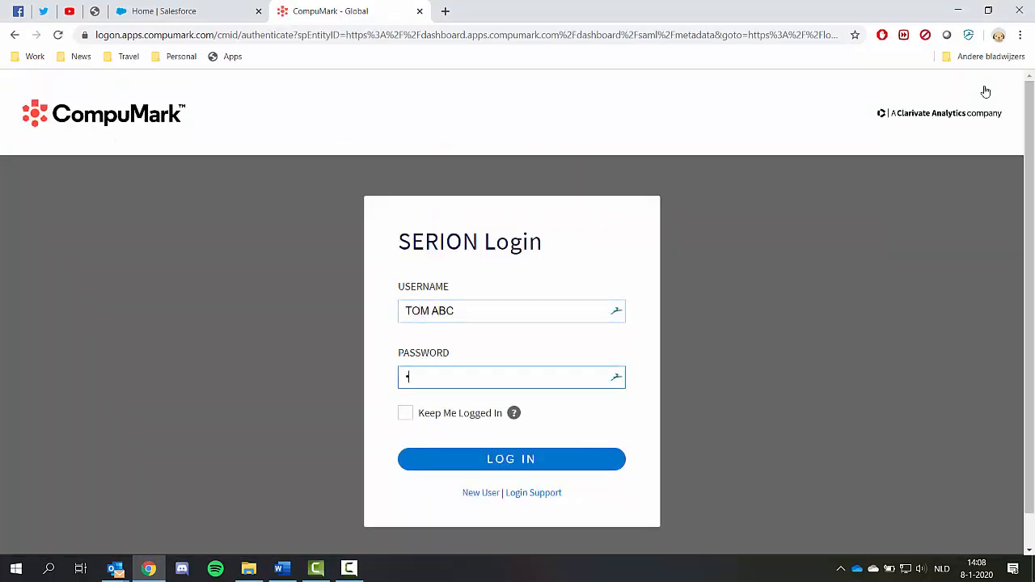
{"action": "type", "text": "********"}
{"action": "left_click", "coordinate": [518, 459]}
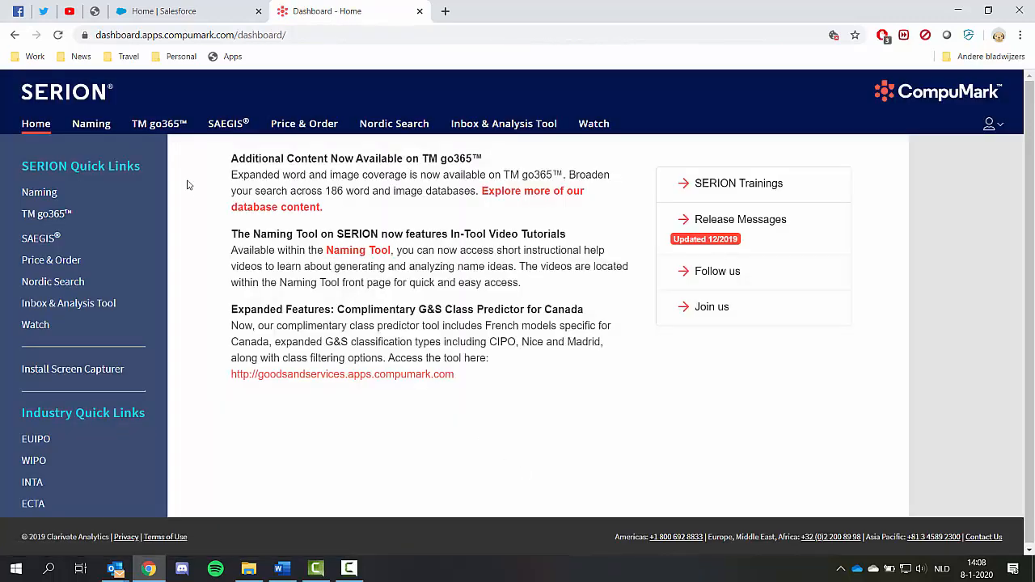
Step: Open the TM go365 word search and enter TW1 as the reference
{"action": "left_click", "coordinate": [162, 127]}
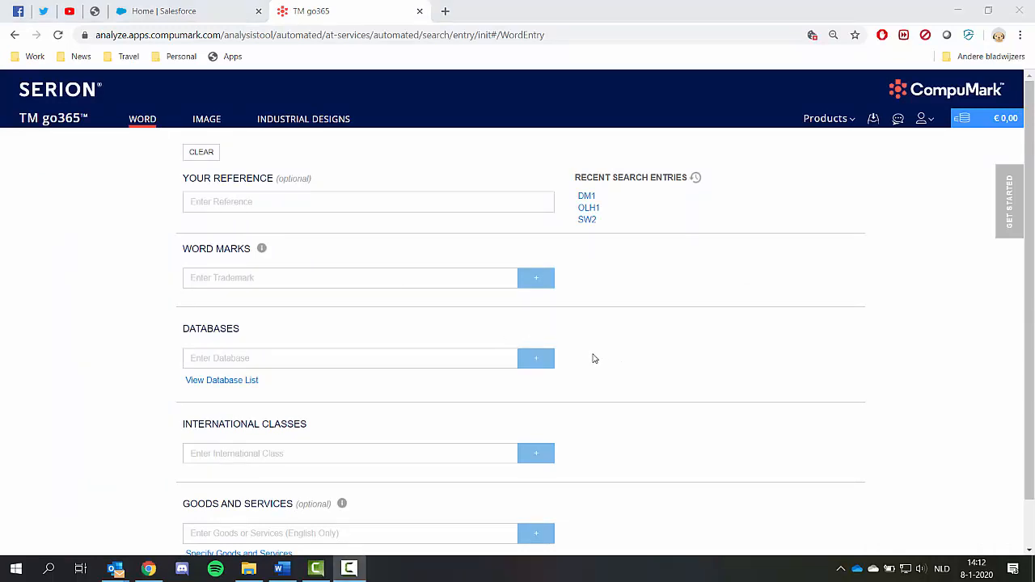
{"action": "left_click", "coordinate": [274, 202]}
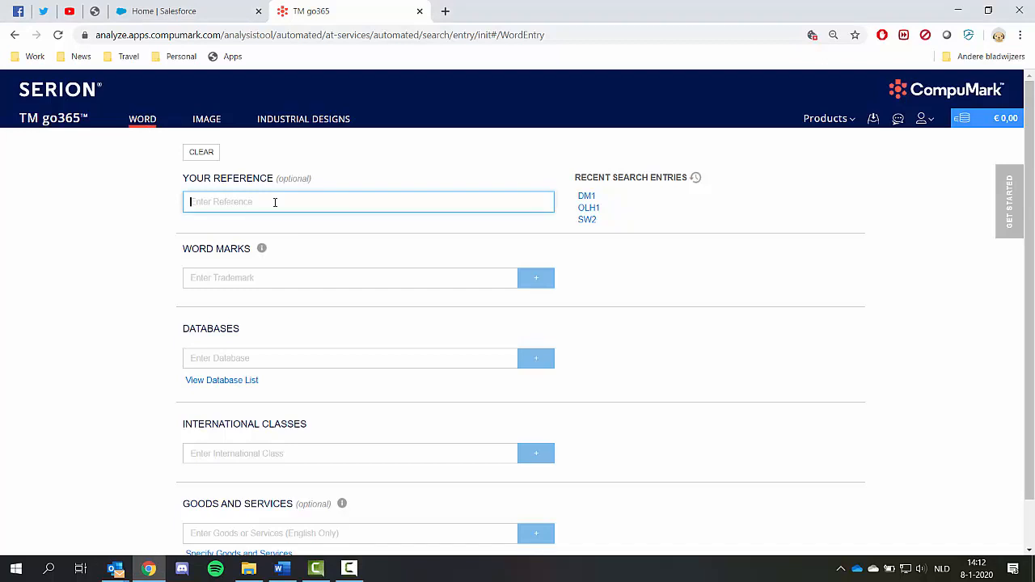
{"action": "type", "text": "TW1"}
Step: Add "neogen" as a word mark
{"action": "left_click", "coordinate": [265, 278]}
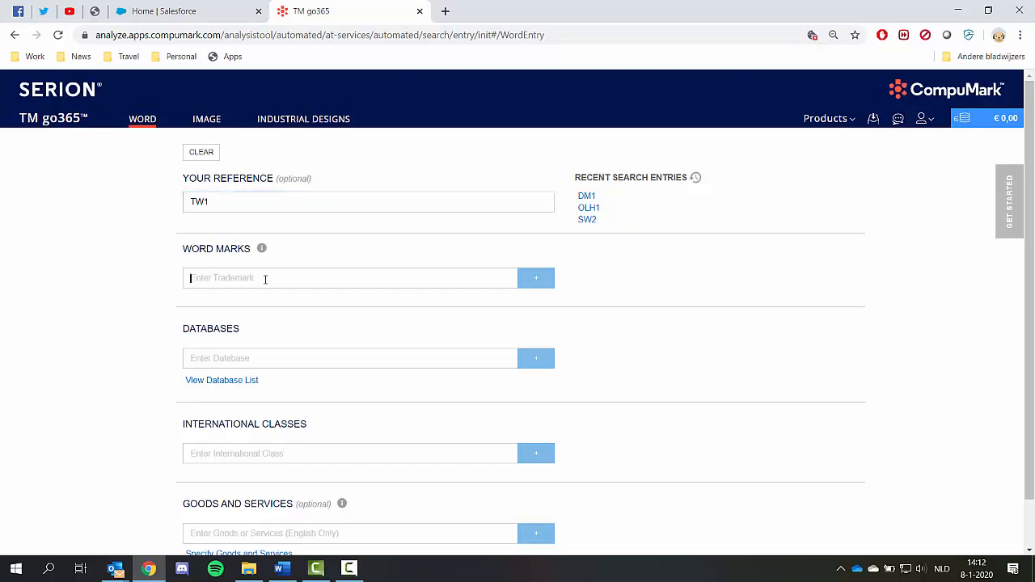
{"action": "type", "text": "neogen"}
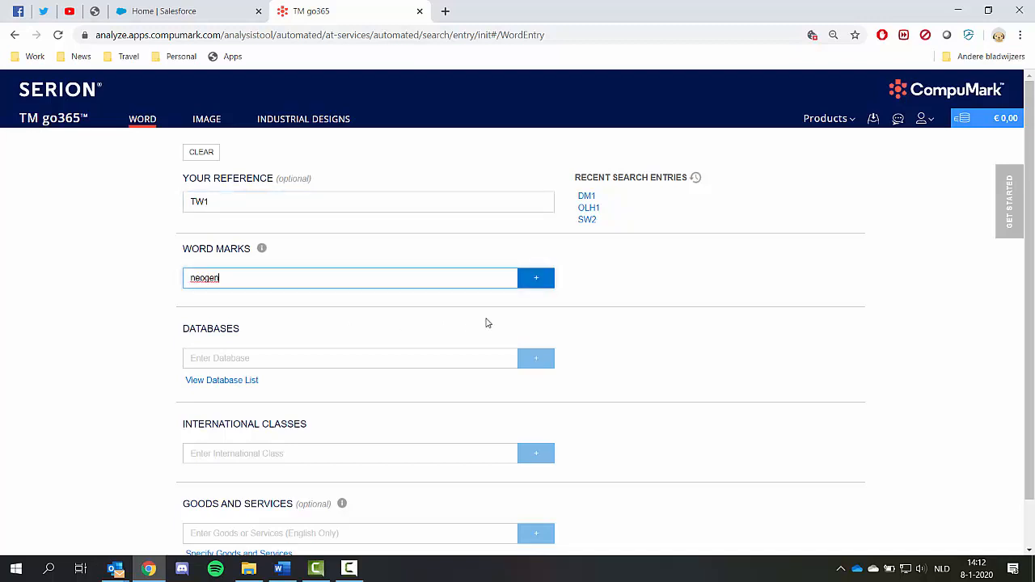
{"action": "left_click", "coordinate": [535, 281]}
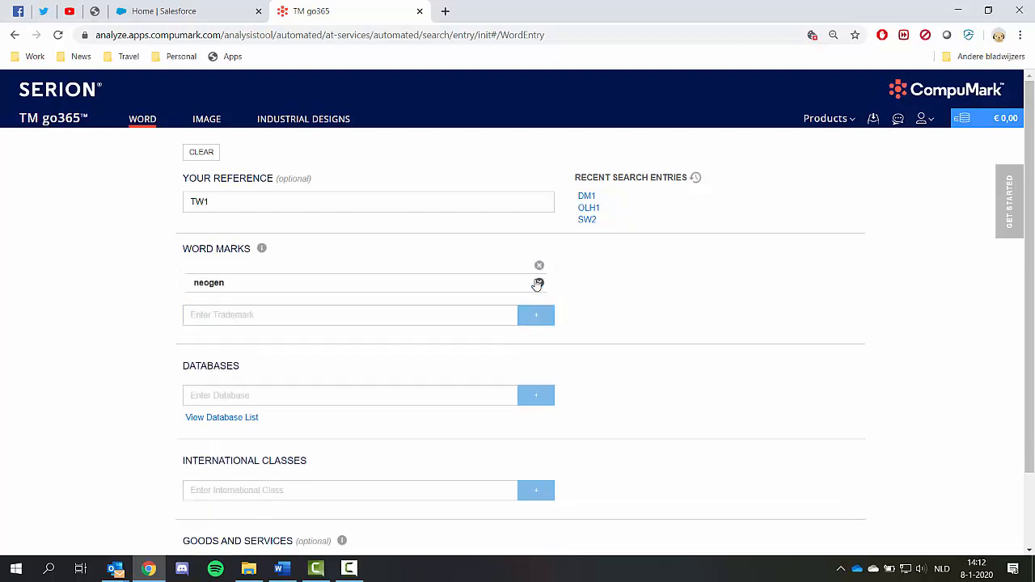
Step: Add the Benelux (EU) database and the U.S. Federal and U.S. State Pack to the search
{"action": "left_click", "coordinate": [248, 397]}
{"action": "type", "text": "bene"}
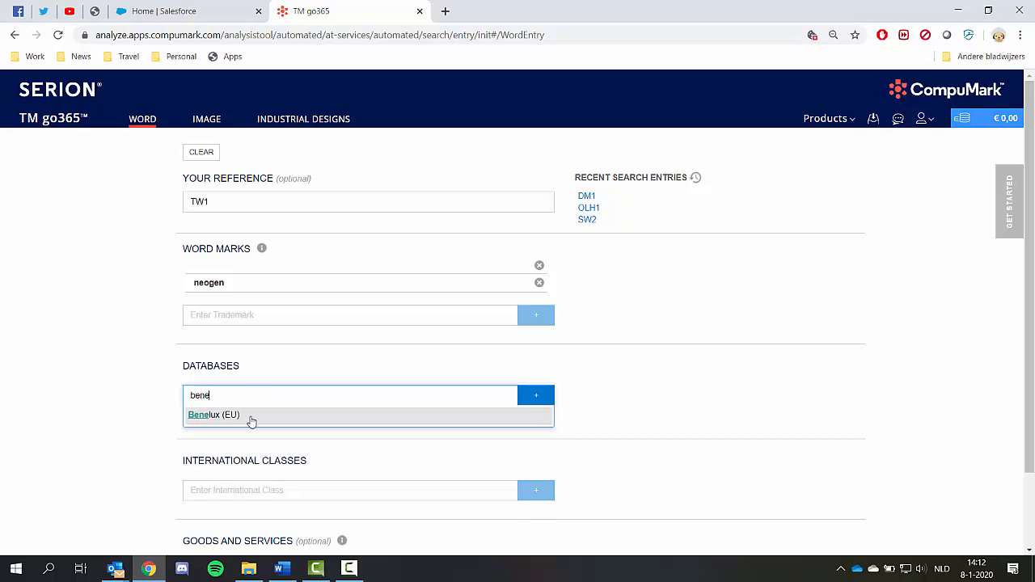
{"action": "left_click", "coordinate": [218, 415]}
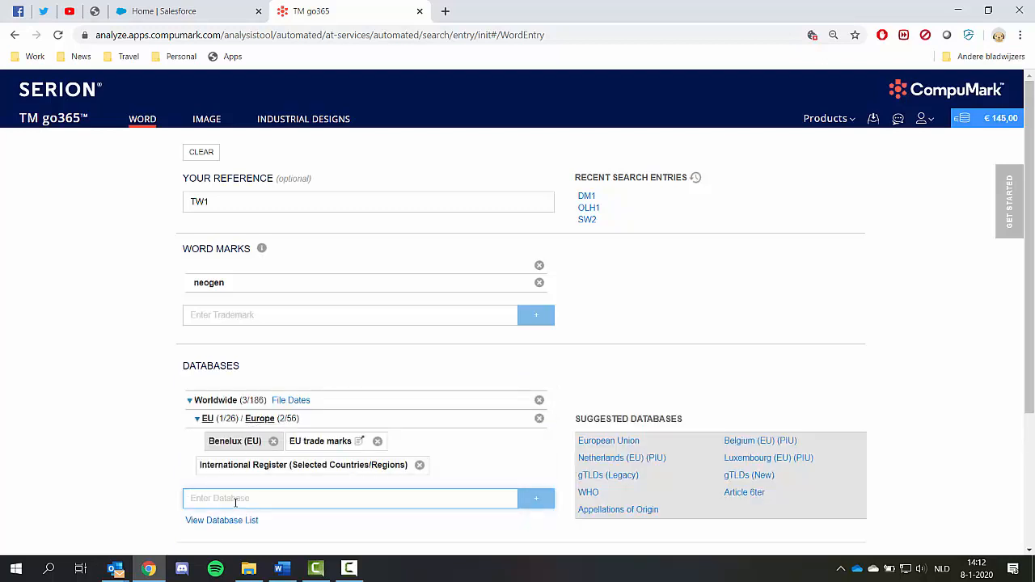
{"action": "type", "text": "us"}
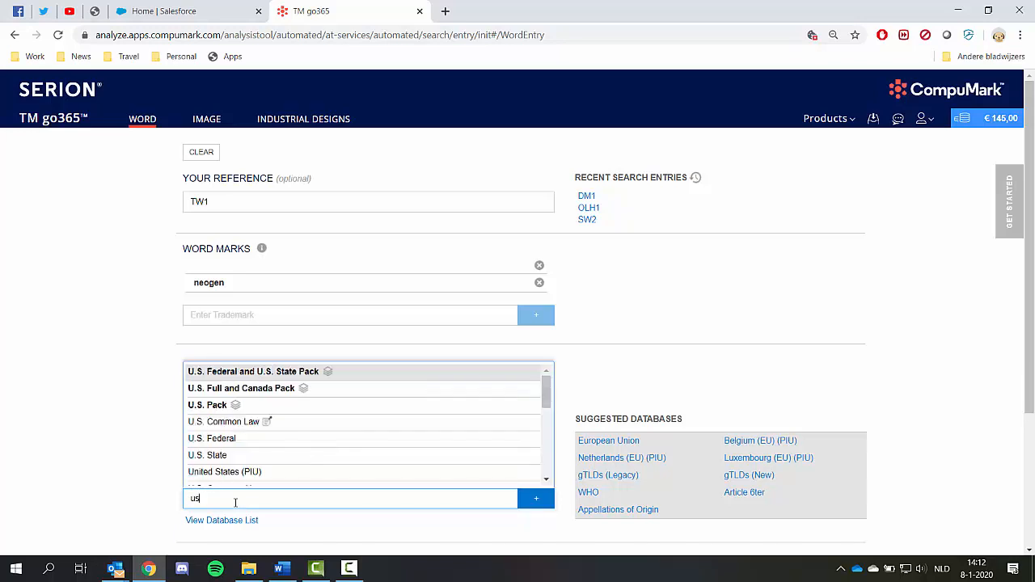
{"action": "scroll", "coordinate": [242, 428], "scroll_direction": "down", "scroll_amount": 1}
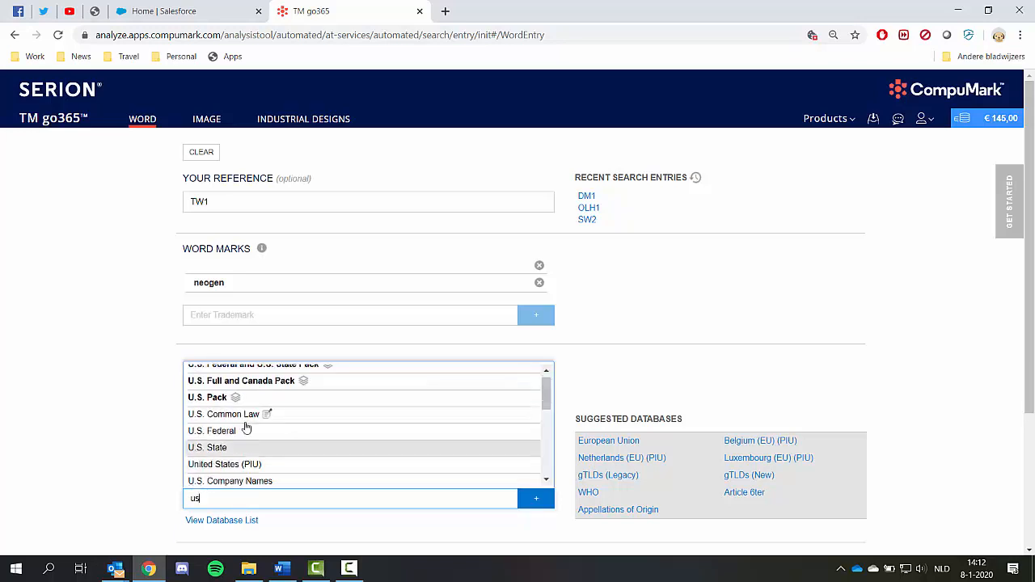
{"action": "scroll", "coordinate": [244, 396], "scroll_direction": "up", "scroll_amount": 1}
{"action": "left_click", "coordinate": [247, 371]}
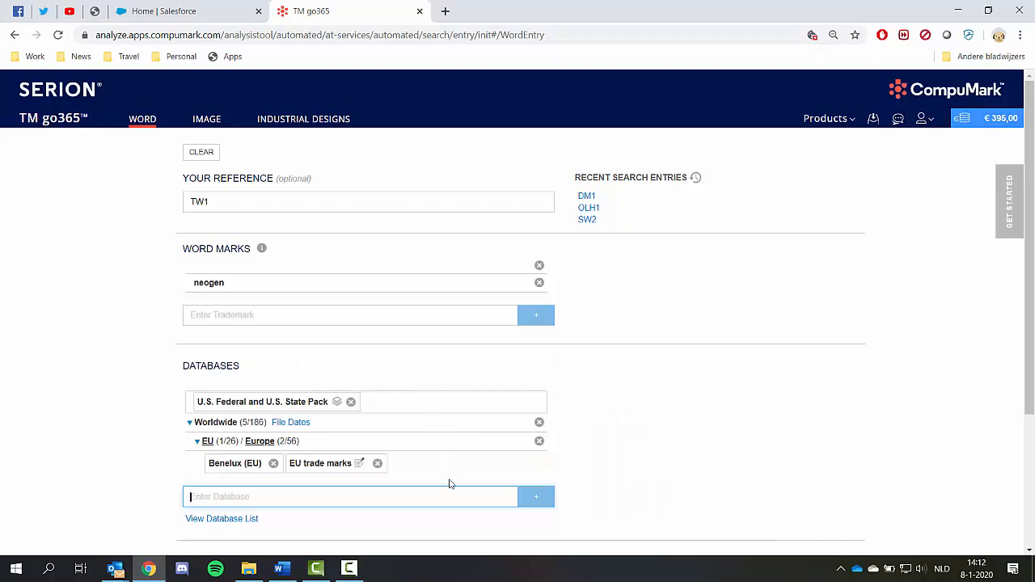
Step: Browse the database list's Packs, Trademarks, Pharma In Use and Common Law categories
{"action": "left_click", "coordinate": [235, 524]}
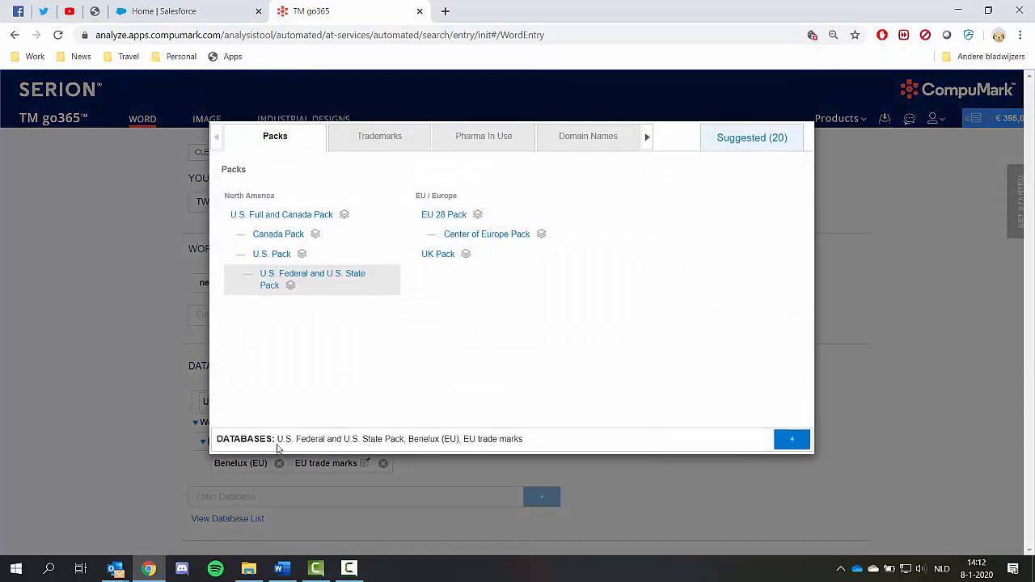
{"action": "left_click", "coordinate": [397, 149]}
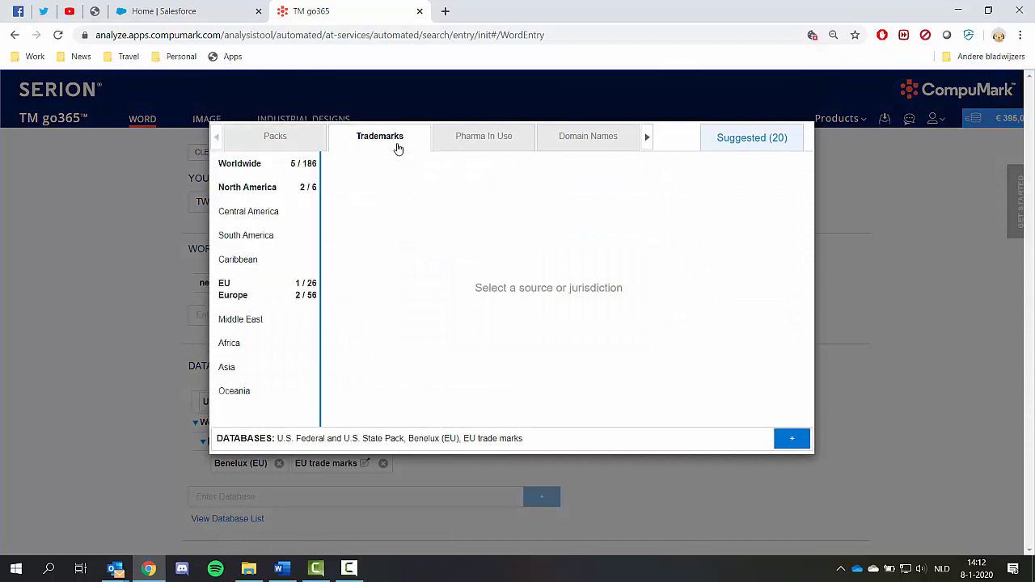
{"action": "left_click", "coordinate": [483, 147]}
{"action": "left_click", "coordinate": [500, 145]}
{"action": "left_click", "coordinate": [502, 149]}
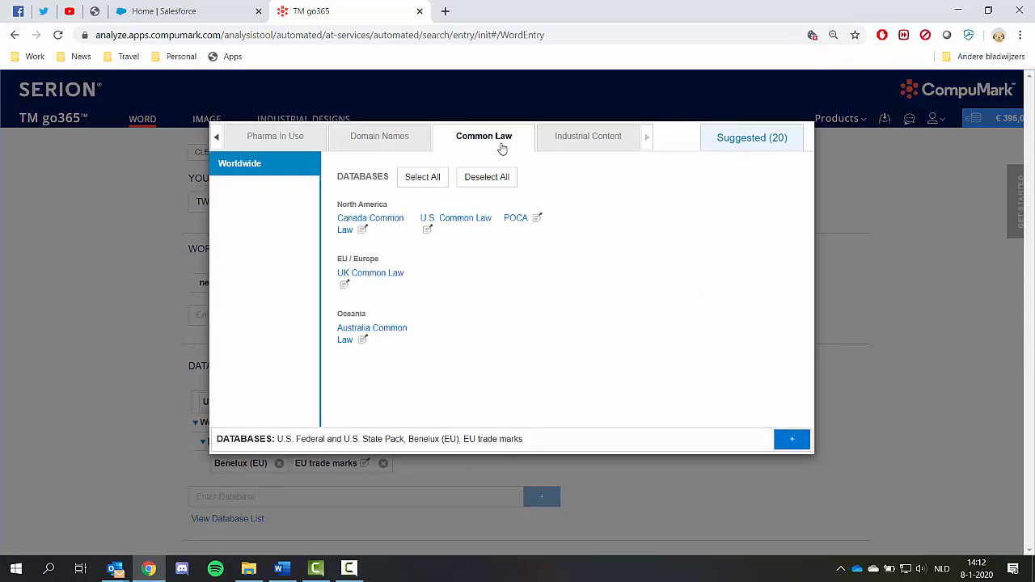
{"action": "left_click", "coordinate": [856, 302]}
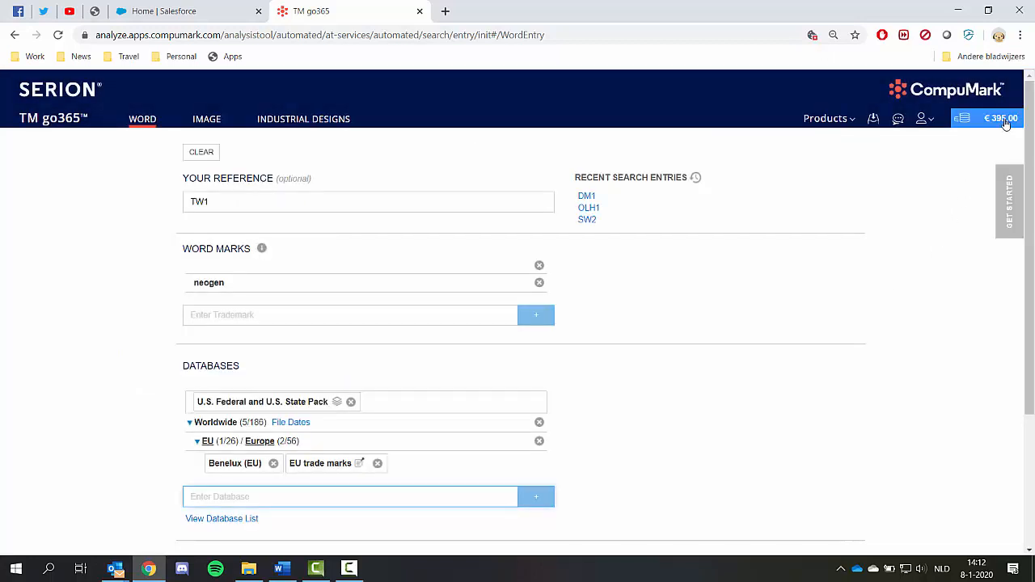
Step: Add the Japan database to the search
{"action": "type", "text": "japa"}
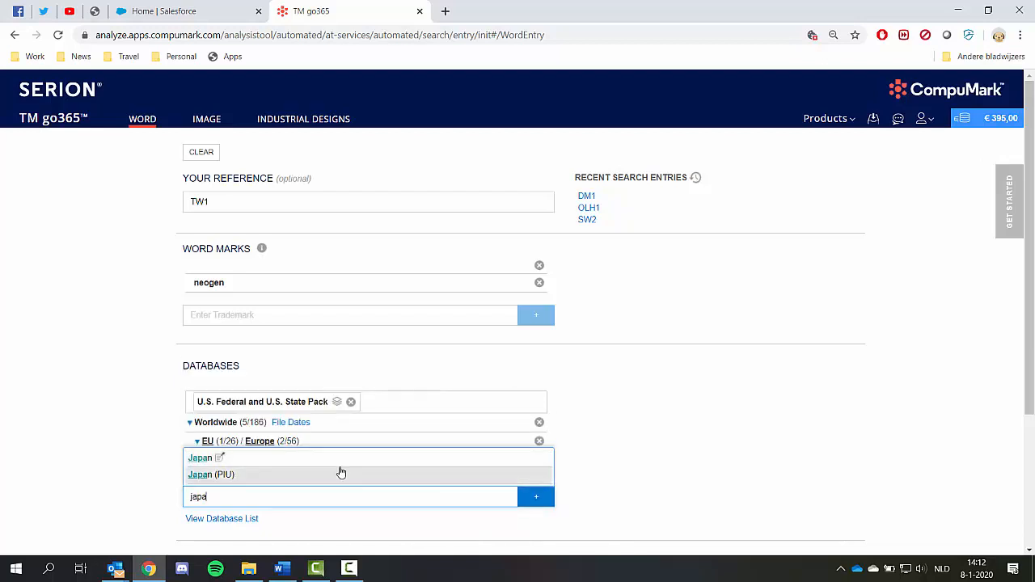
{"action": "left_click", "coordinate": [342, 459]}
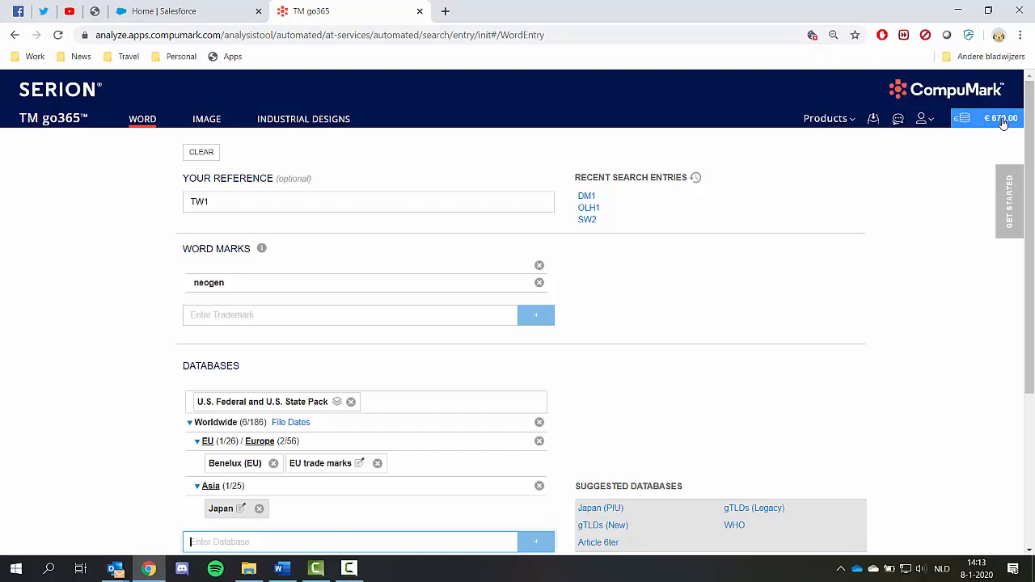
Step: Add international classes 5, 10 and 44
{"action": "scroll", "coordinate": [797, 352], "scroll_direction": "down", "scroll_amount": 3}
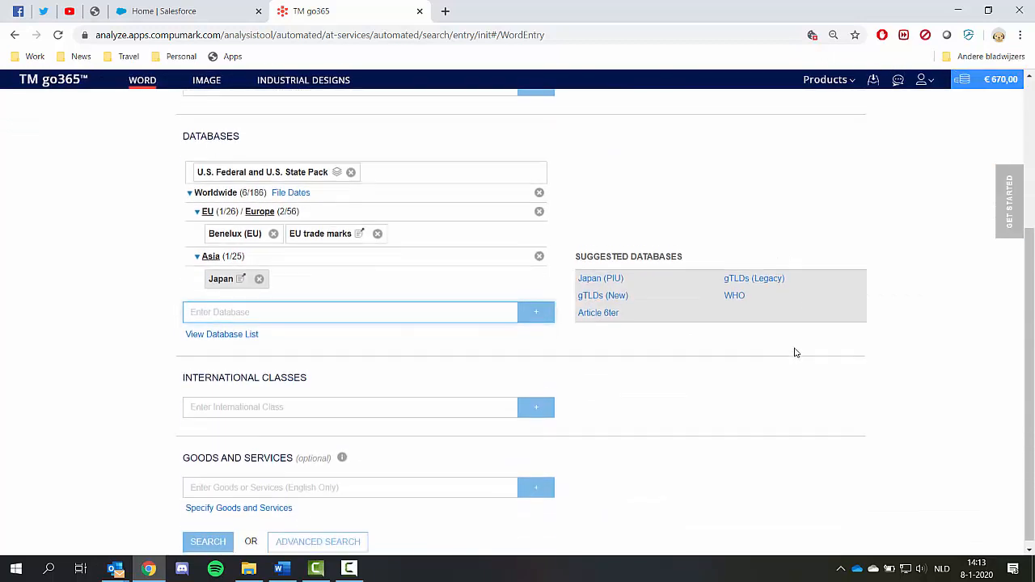
{"action": "left_click", "coordinate": [254, 404]}
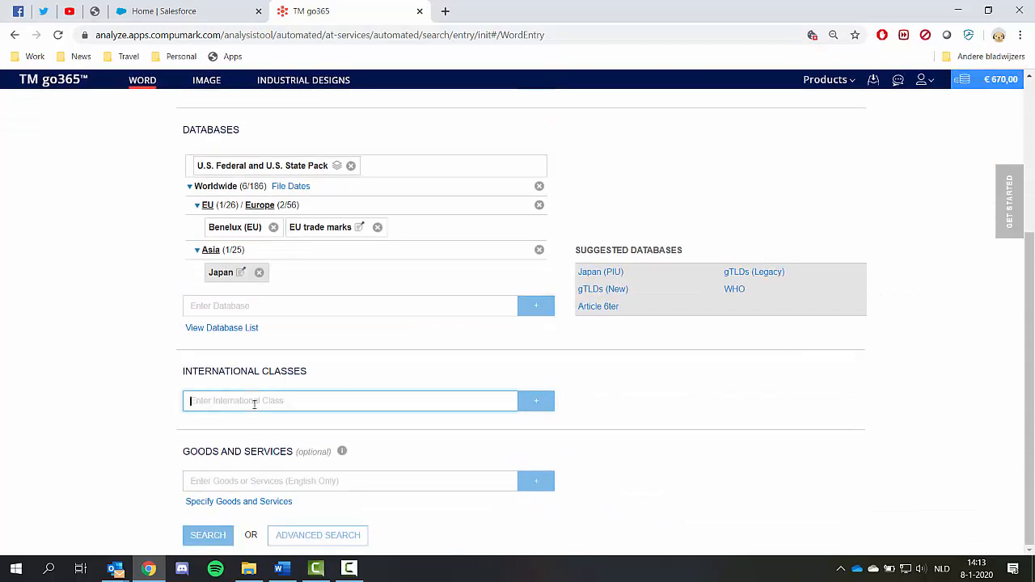
{"action": "type", "text": "5"}
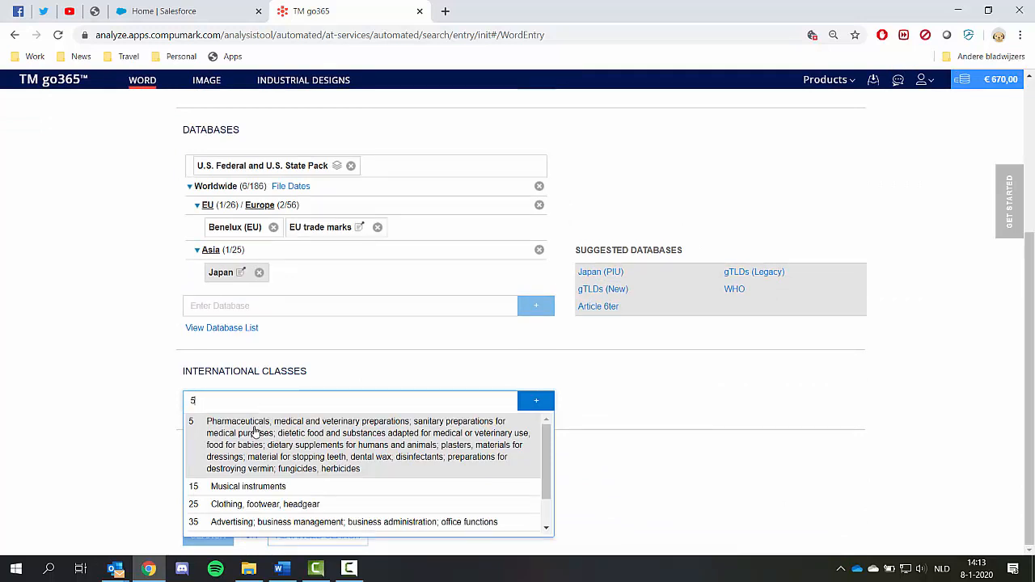
{"action": "left_click", "coordinate": [255, 431]}
{"action": "mouse_move", "coordinate": [623, 413]}
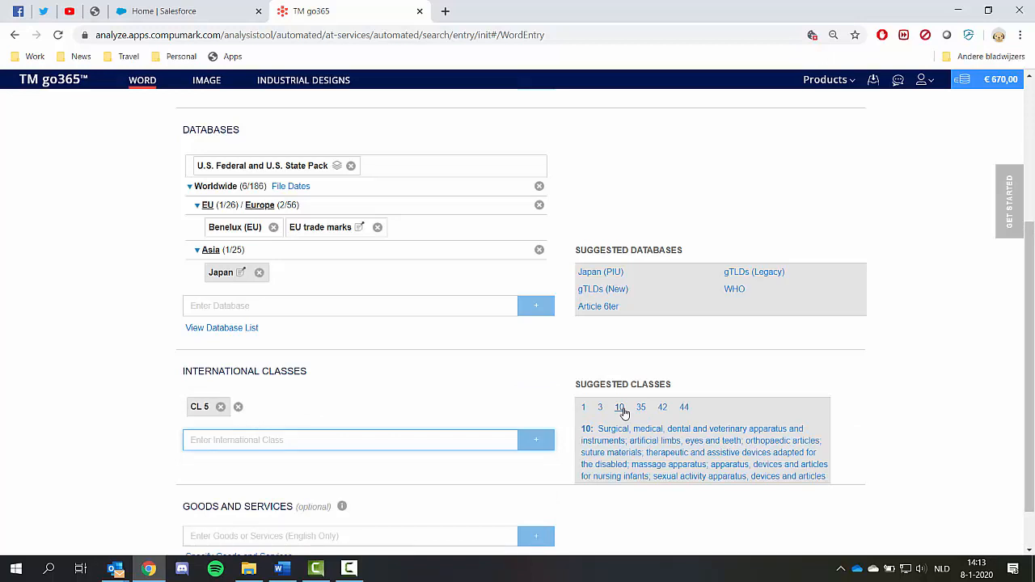
{"action": "left_click", "coordinate": [621, 407]}
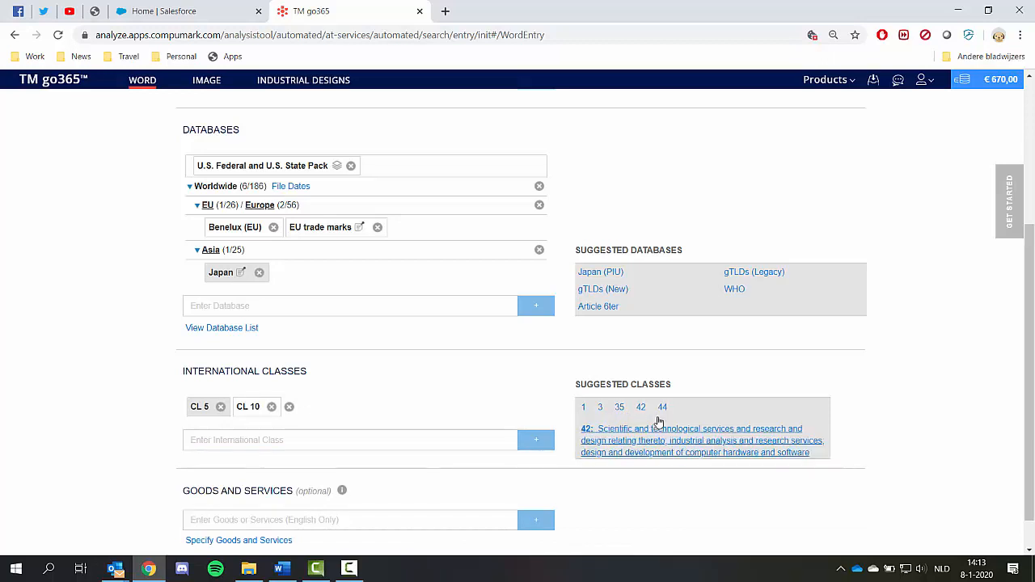
{"action": "left_click", "coordinate": [661, 409]}
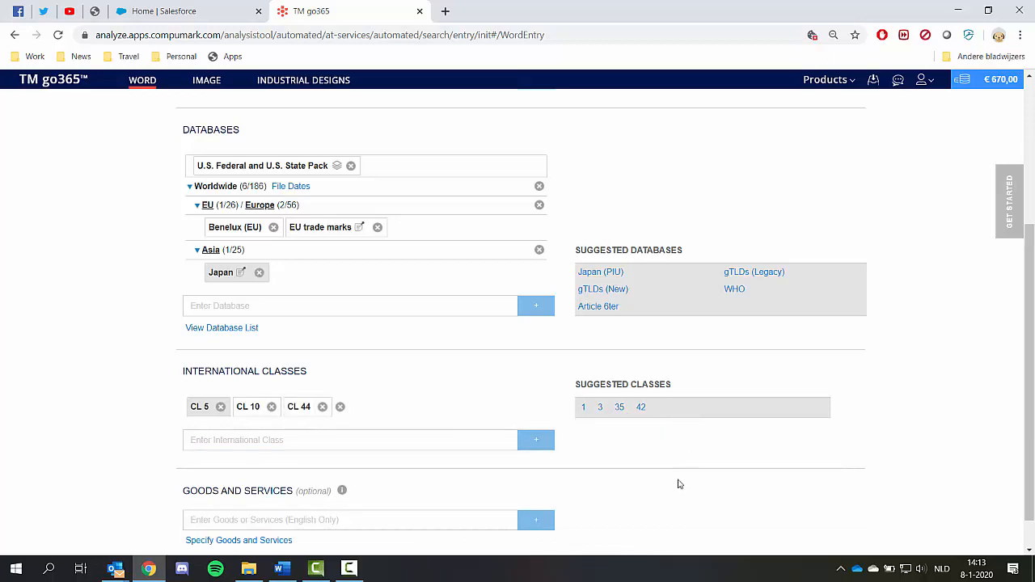
Step: Add "dna" and "genetics" as goods and services terms
{"action": "scroll", "coordinate": [678, 489], "scroll_direction": "down", "scroll_amount": 1}
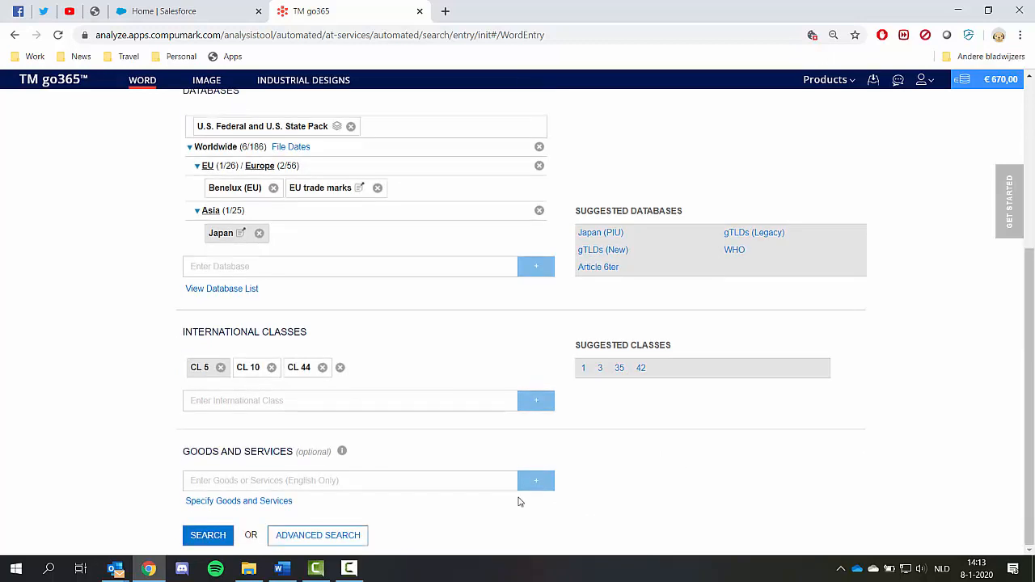
{"action": "left_click", "coordinate": [327, 484]}
{"action": "type", "text": "dna"}
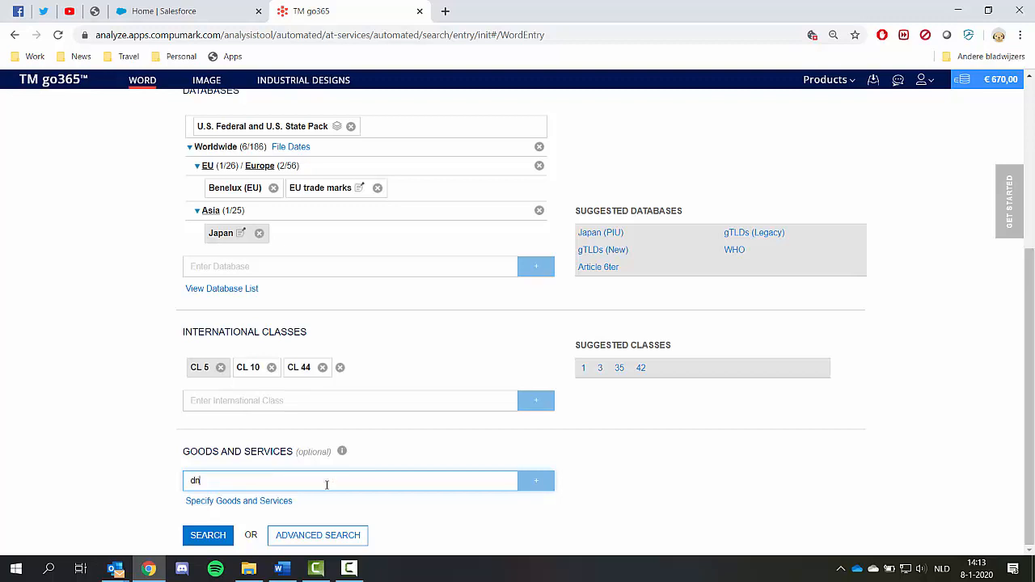
{"action": "left_click", "coordinate": [536, 484]}
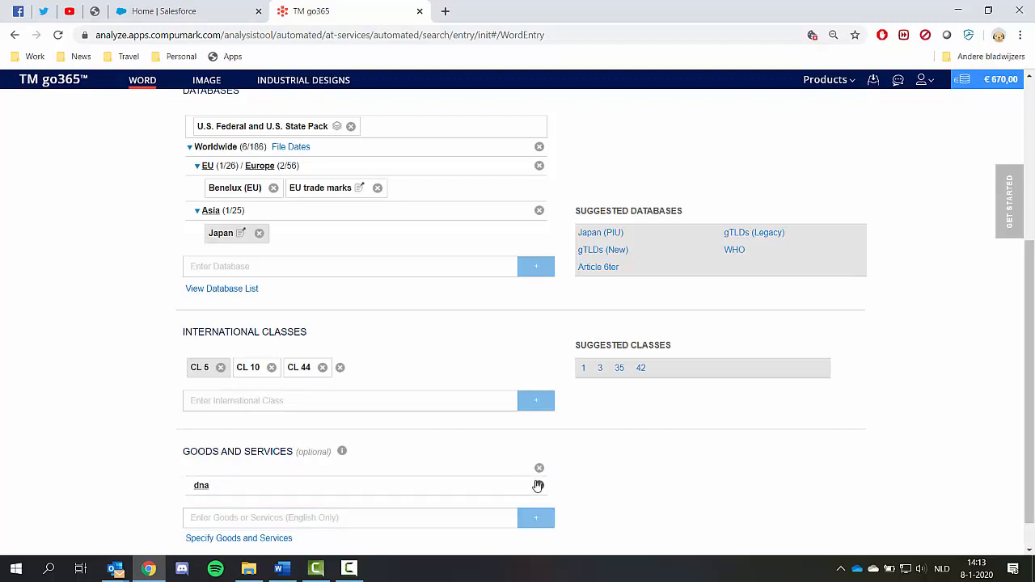
{"action": "left_click", "coordinate": [319, 518]}
{"action": "type", "text": "genet"}
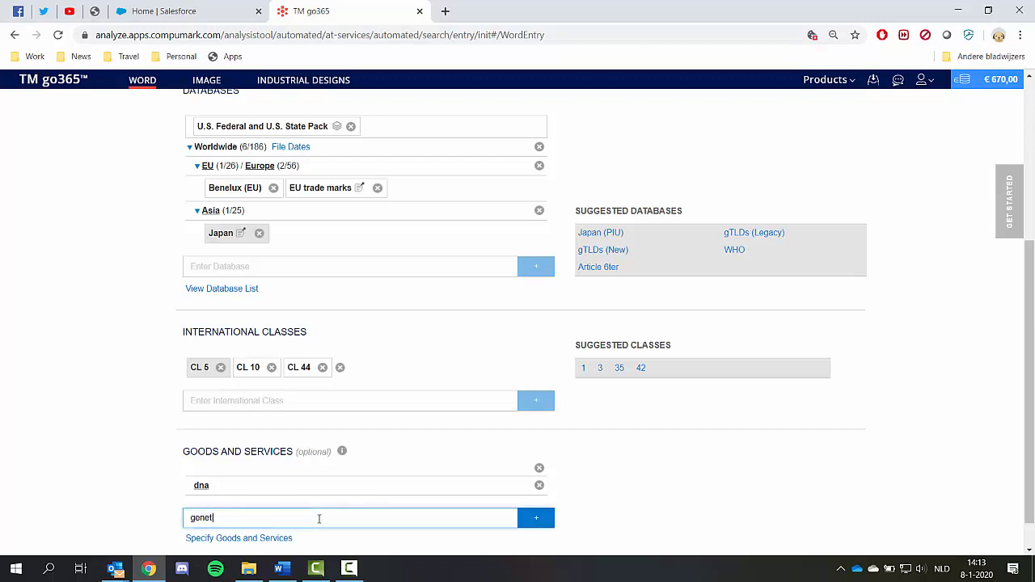
{"action": "type", "text": "ics"}
{"action": "left_click", "coordinate": [536, 519]}
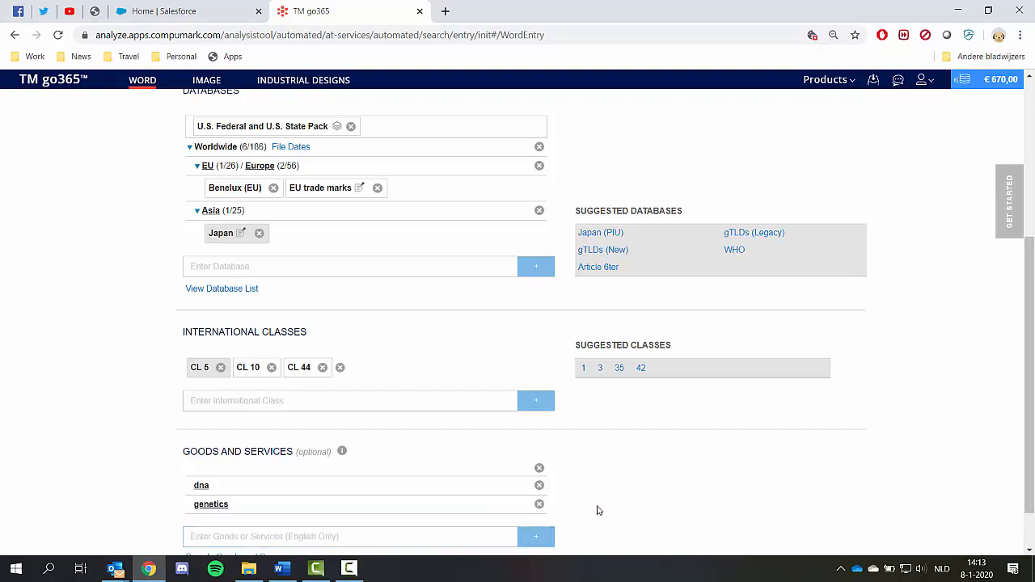
Step: Submit the search, proceed with the order, and go to the inbox
{"action": "scroll", "coordinate": [682, 504], "scroll_direction": "down", "scroll_amount": 1}
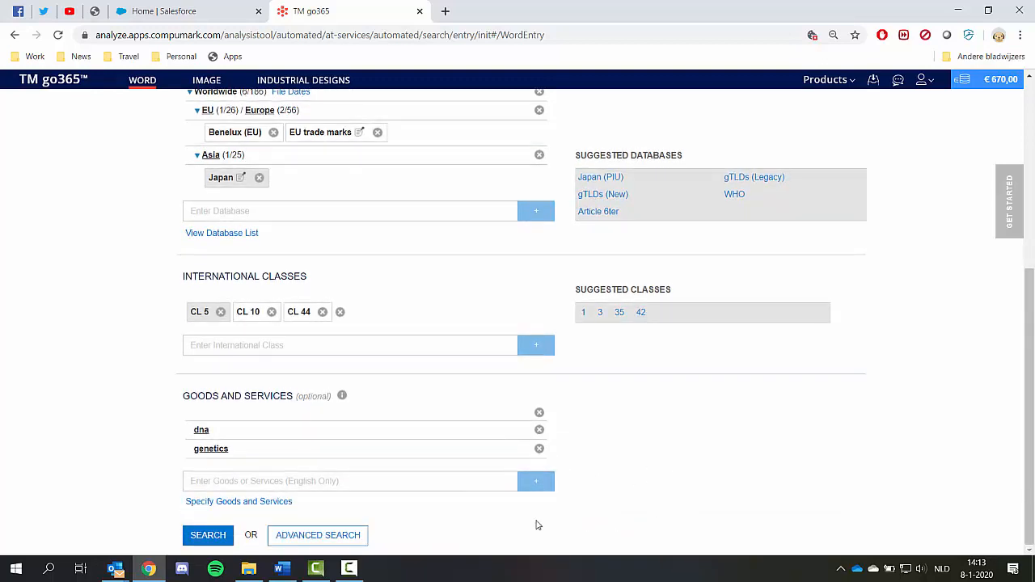
{"action": "left_click", "coordinate": [212, 537]}
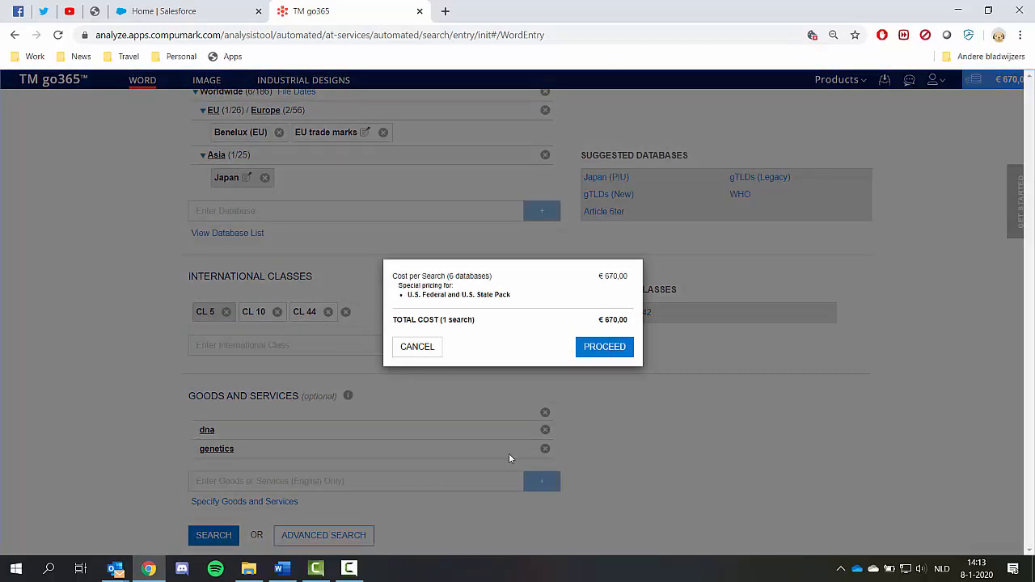
{"action": "left_click", "coordinate": [604, 347]}
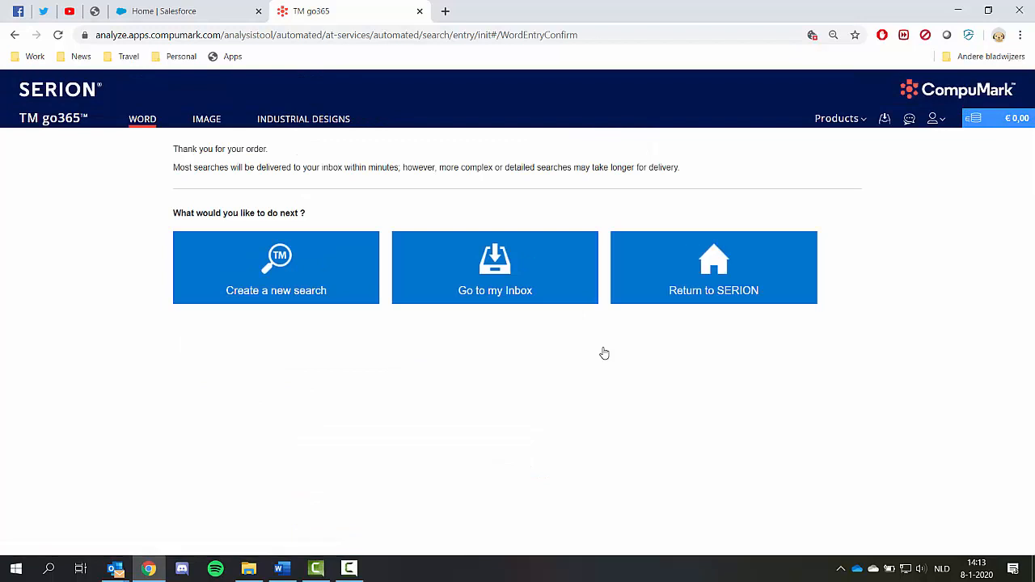
{"action": "left_click", "coordinate": [486, 293]}
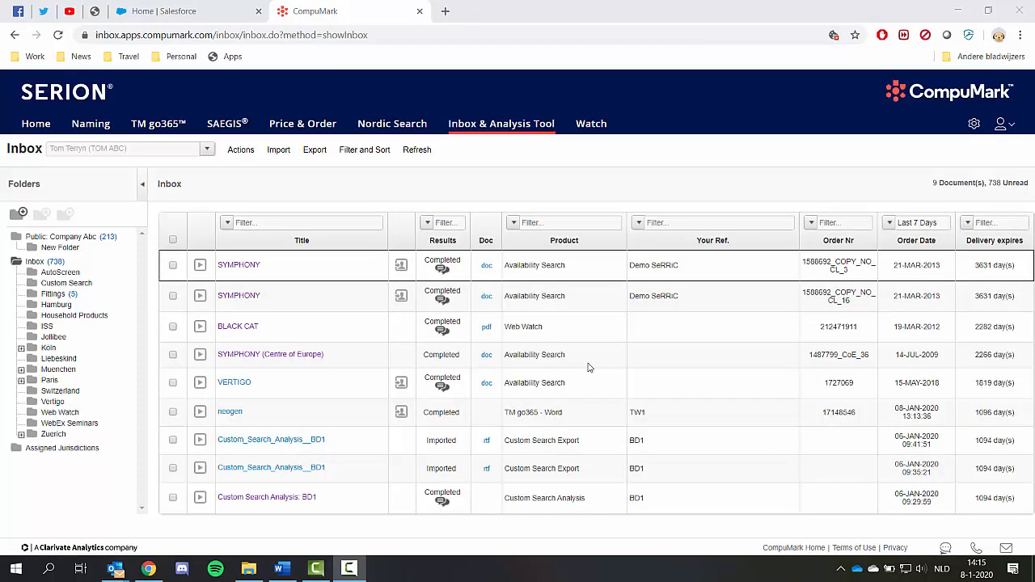
Step: Open the neogen TM go365 results from the inbox and list only the identical trademark hits
{"action": "left_click", "coordinate": [228, 414]}
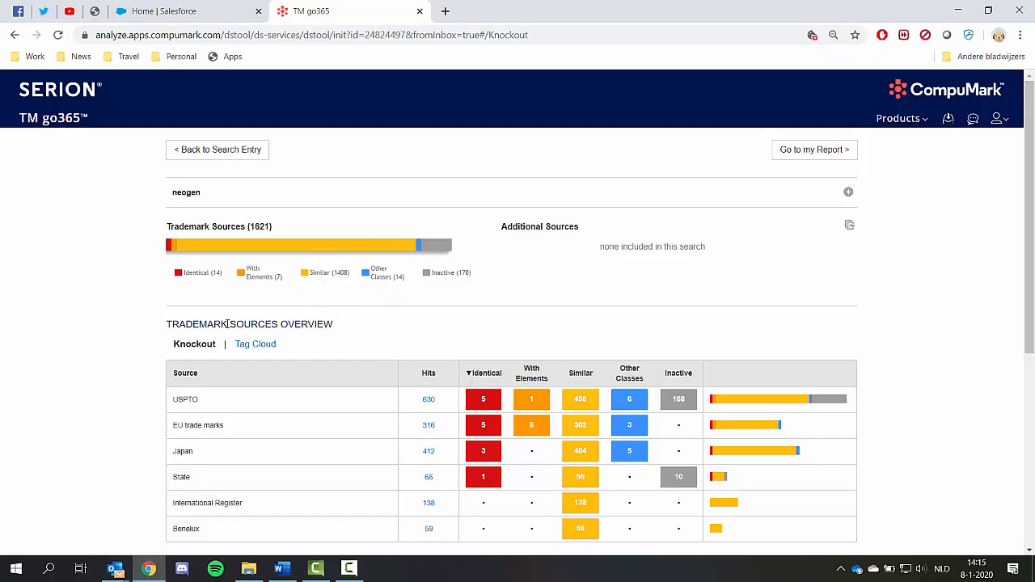
{"action": "left_click", "coordinate": [169, 254]}
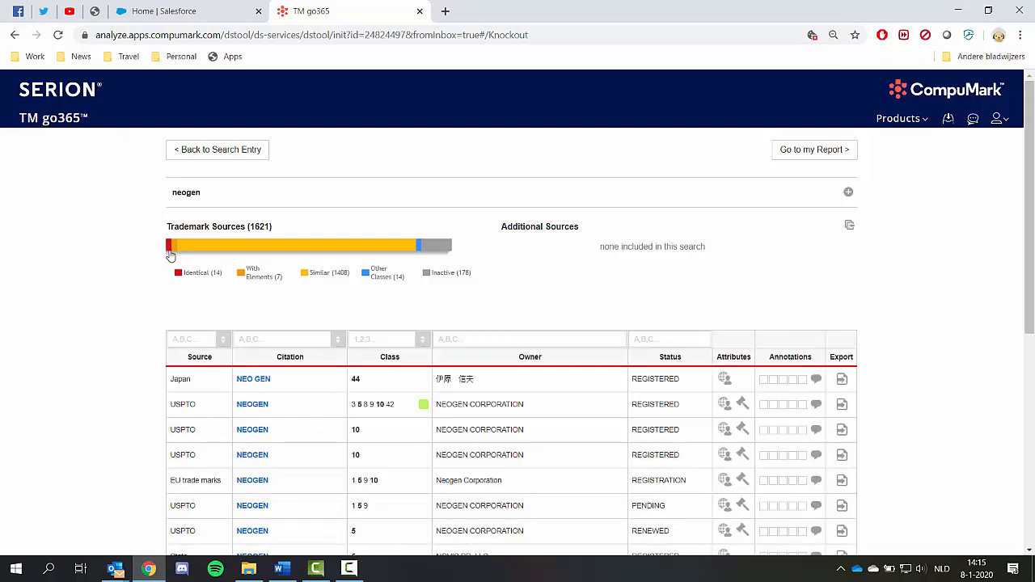
{"action": "scroll", "coordinate": [149, 372], "scroll_direction": "down", "scroll_amount": 2}
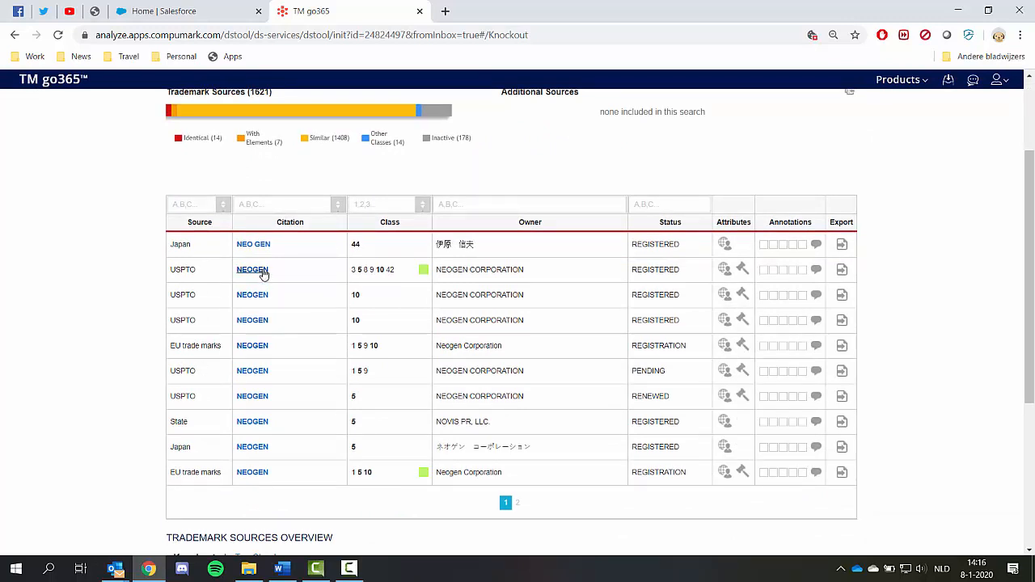
Step: Open the USPTO NEOGEN record in classes 3 5 8 9 10 42 and give it the red flag
{"action": "left_click", "coordinate": [252, 270]}
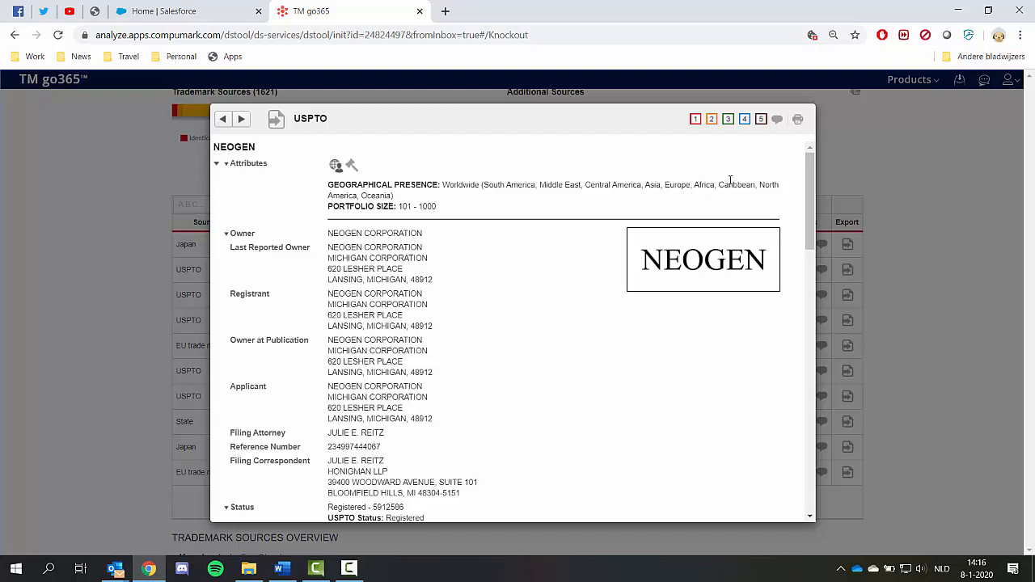
{"action": "left_click", "coordinate": [695, 119]}
{"action": "left_click", "coordinate": [925, 262]}
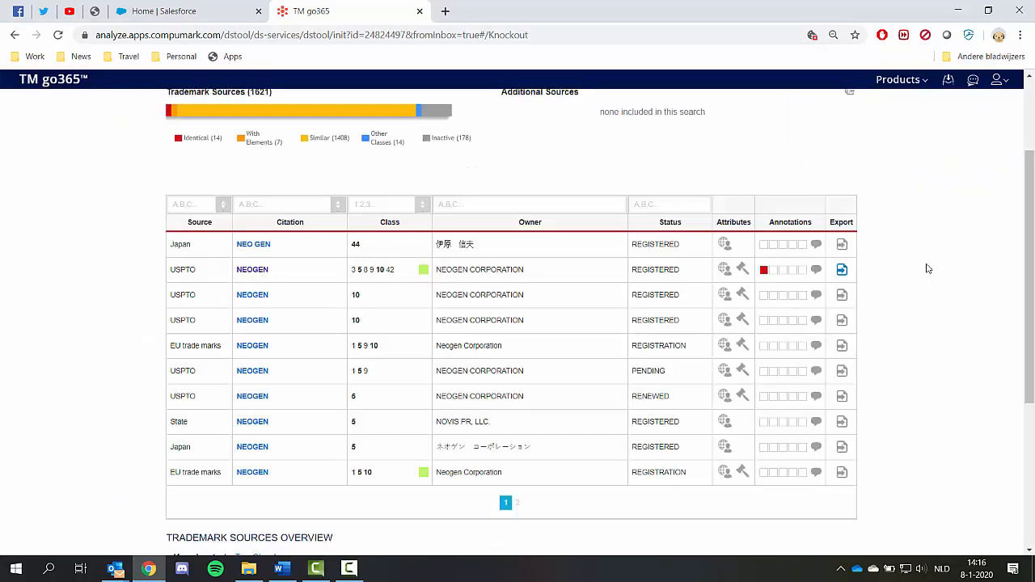
Step: Flag the two USPTO NEOGEN class 10 hits with the orange flag
{"action": "mouse_move", "coordinate": [768, 299]}
{"action": "left_click", "coordinate": [766, 299]}
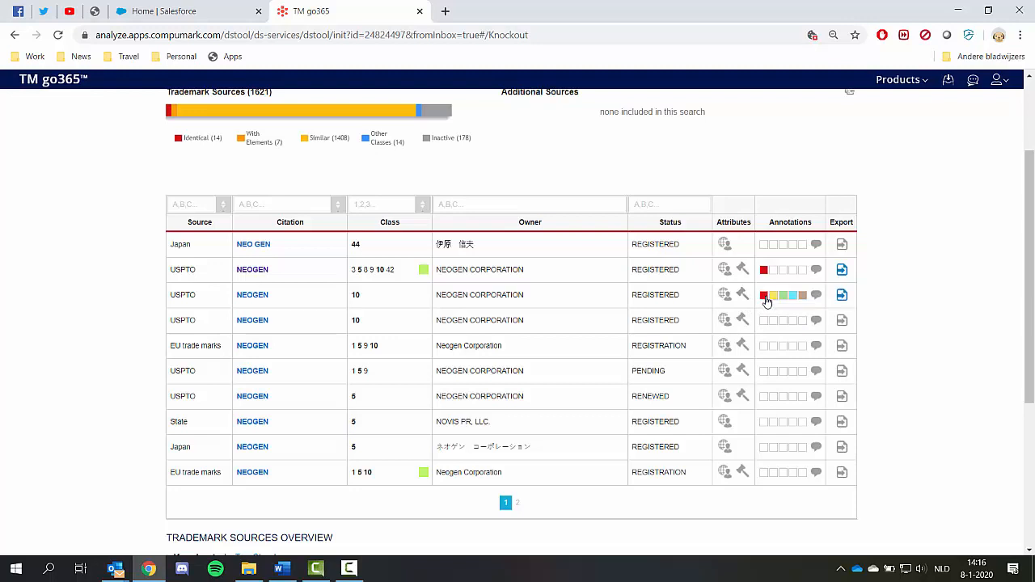
{"action": "mouse_move", "coordinate": [765, 324]}
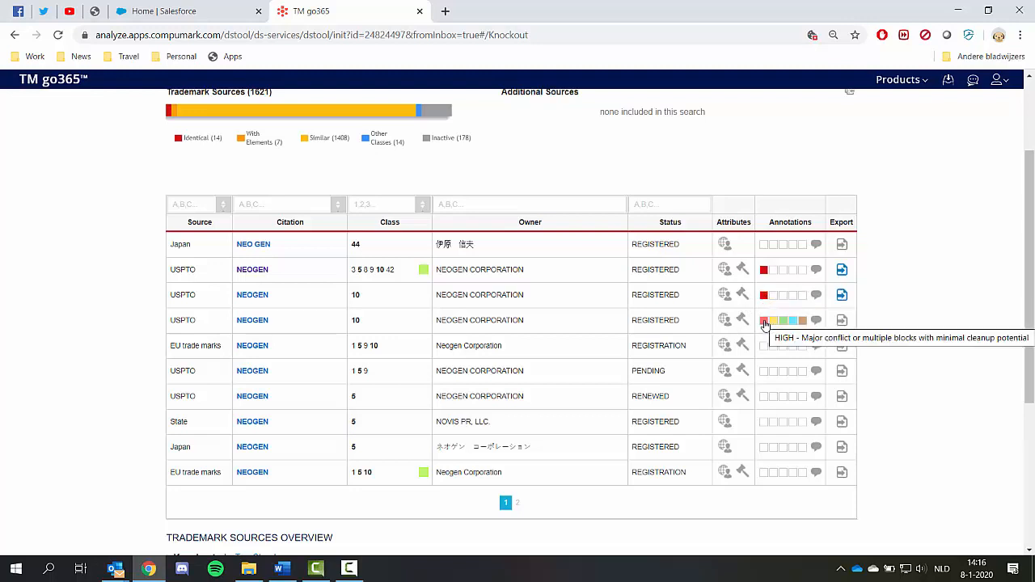
{"action": "left_click", "coordinate": [773, 295]}
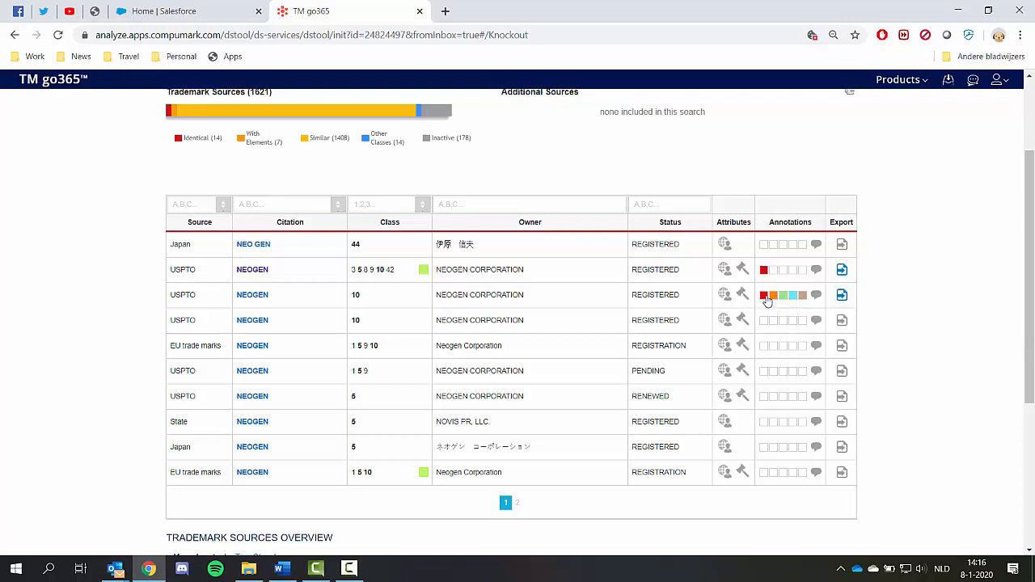
{"action": "left_click", "coordinate": [772, 323]}
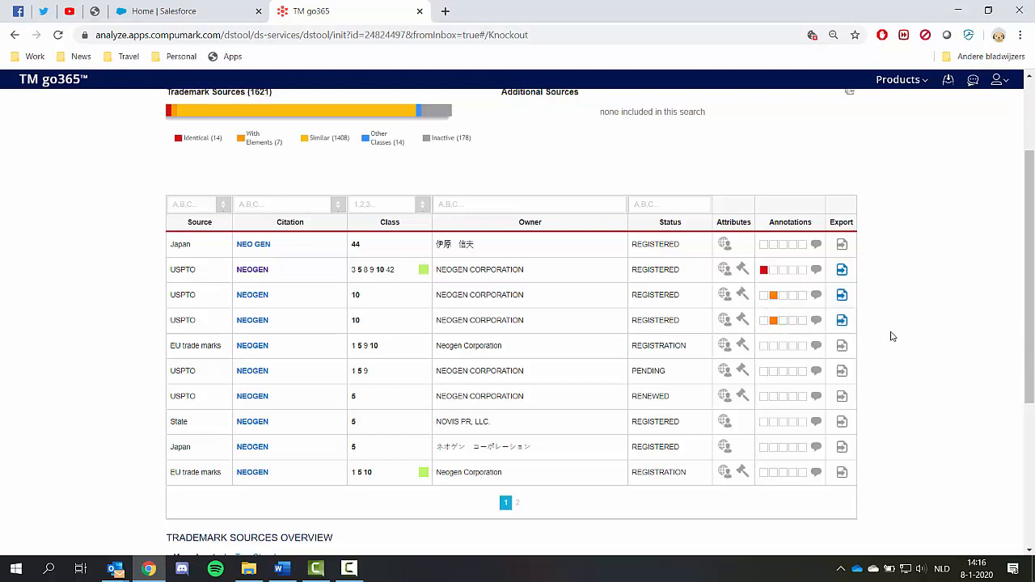
Step: Switch the sources overview to the tag cloud and examine the hits for the term inogen
{"action": "left_click", "coordinate": [169, 115]}
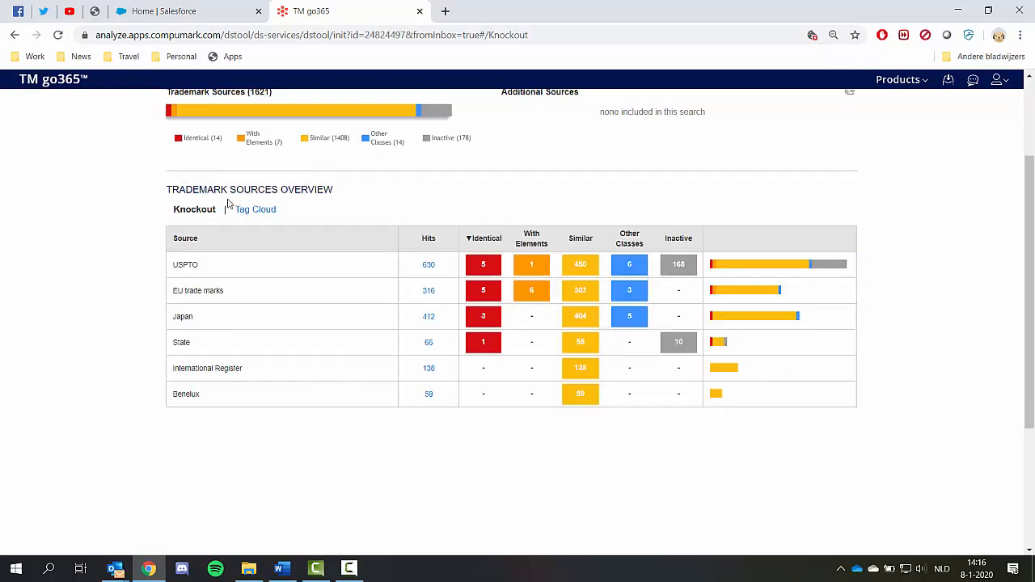
{"action": "left_click", "coordinate": [274, 215]}
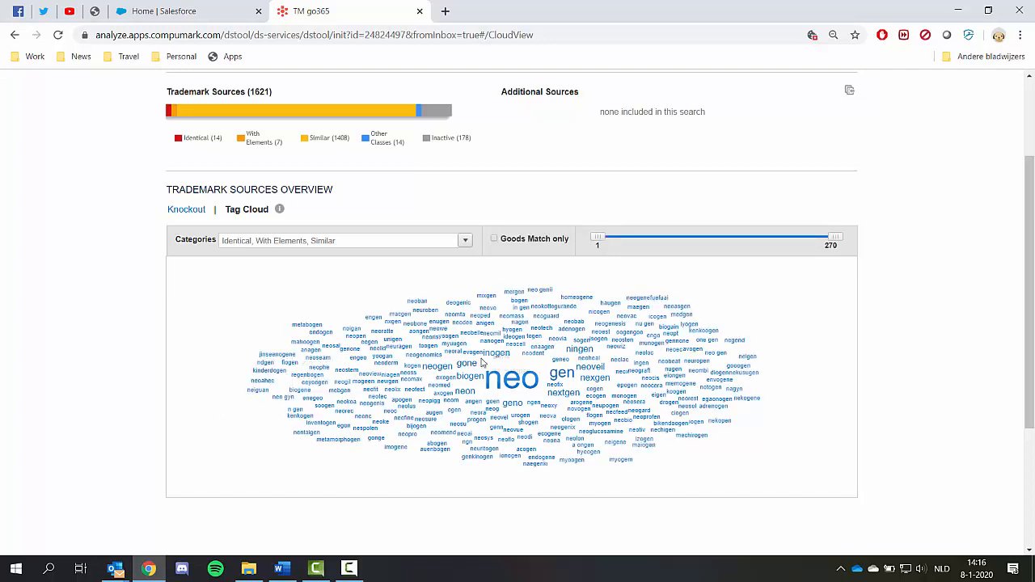
{"action": "mouse_move", "coordinate": [500, 358]}
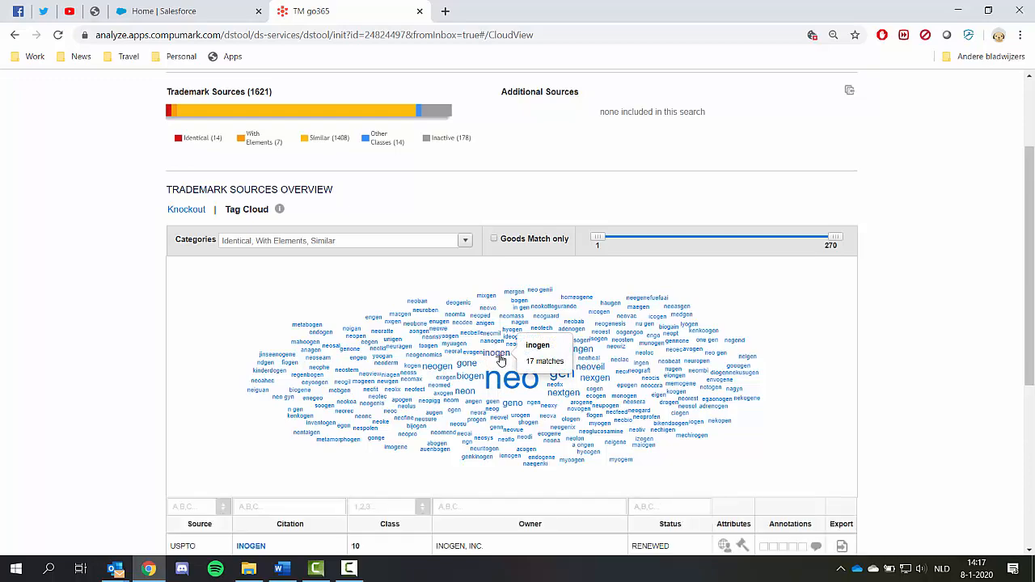
{"action": "scroll", "coordinate": [966, 389], "scroll_direction": "down", "scroll_amount": 4}
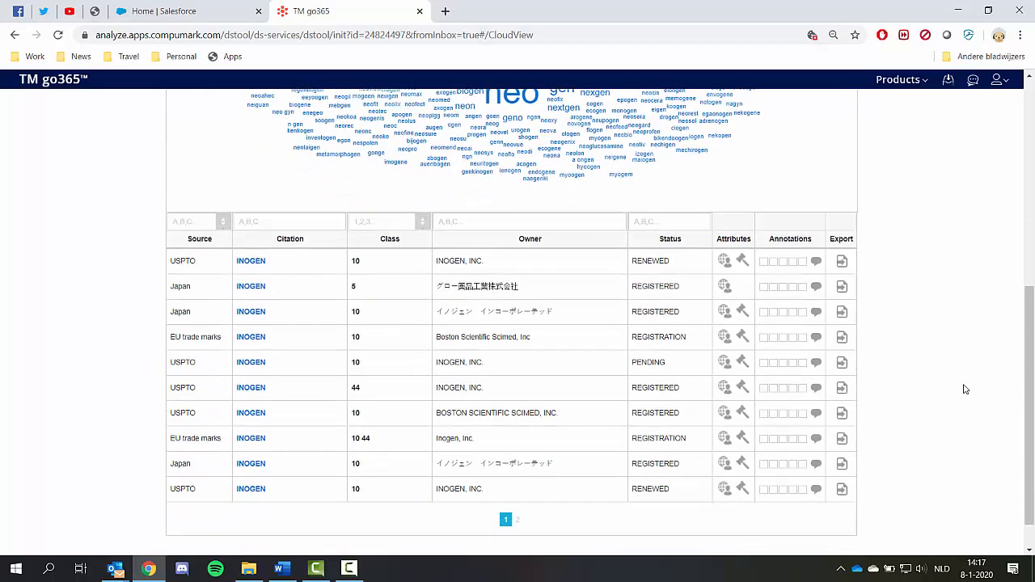
{"action": "scroll", "coordinate": [964, 389], "scroll_direction": "up", "scroll_amount": 6}
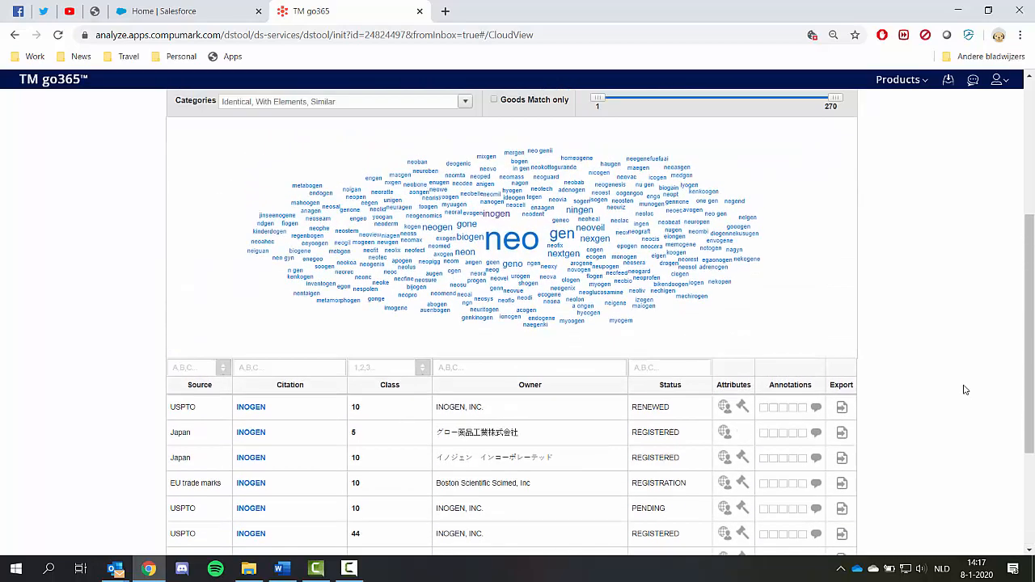
{"action": "left_click", "coordinate": [806, 151]}
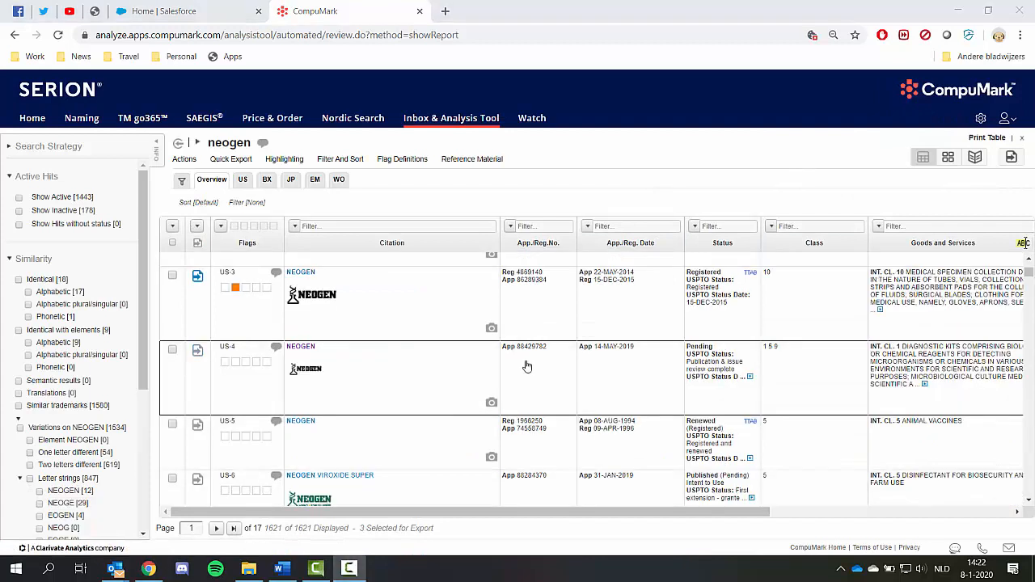
Step: Open the US-4 NEOGEN record in the analysis tool report and give it the red flag
{"action": "left_click", "coordinate": [308, 350]}
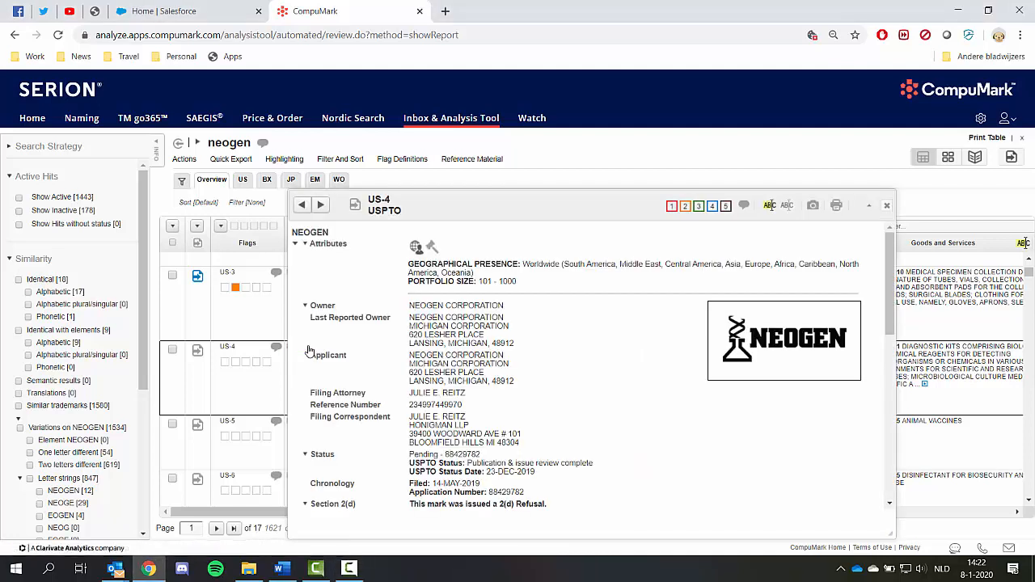
{"action": "left_click", "coordinate": [671, 207]}
{"action": "left_click", "coordinate": [887, 208]}
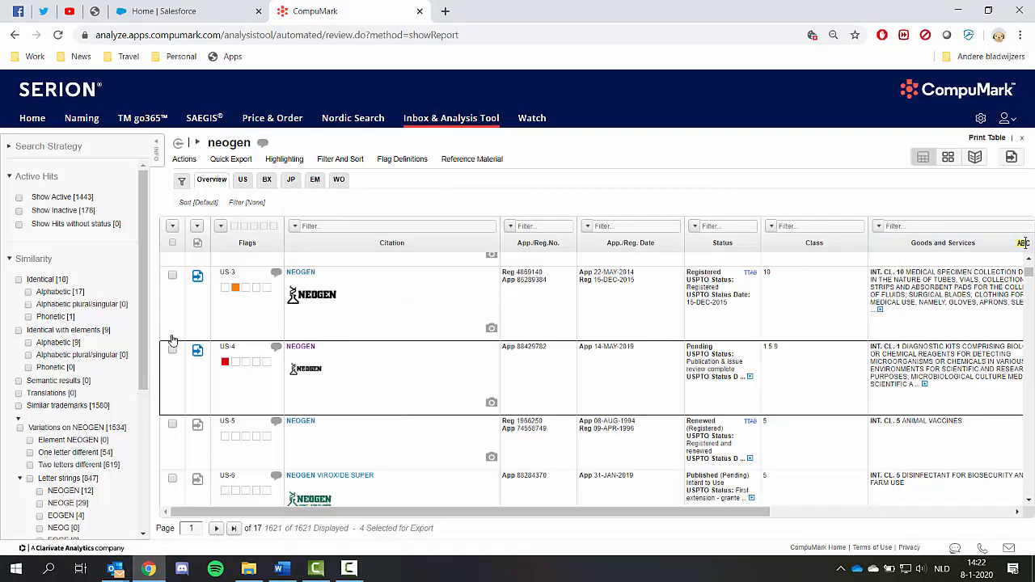
Step: Review the similarity categories listed in the search strategy panel
{"action": "left_click_drag", "start_coordinate": [145, 295], "coordinate": [159, 252]}
{"action": "left_click_drag", "start_coordinate": [140, 242], "coordinate": [140, 333]}
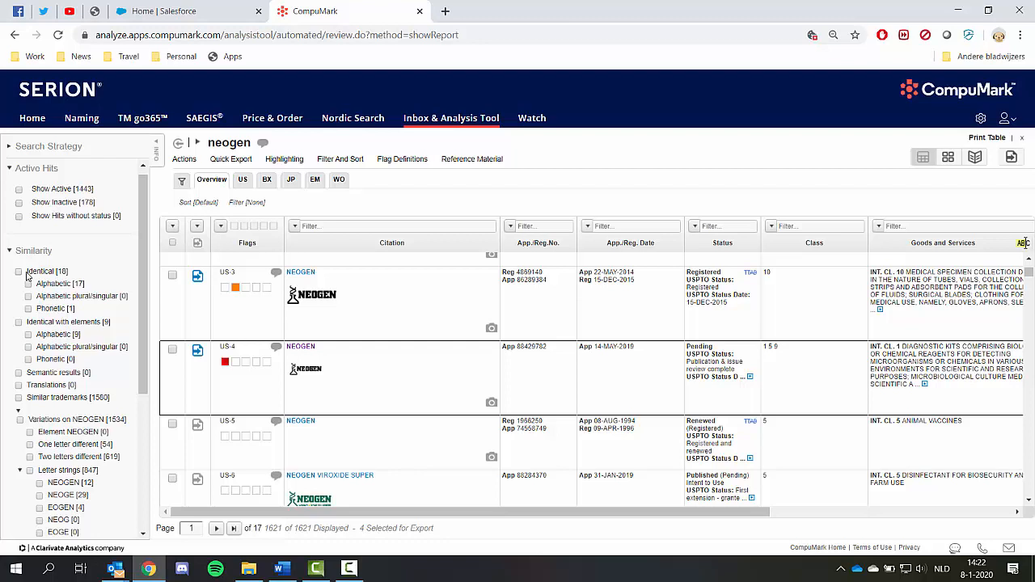
{"action": "left_click_drag", "start_coordinate": [26, 275], "coordinate": [104, 369]}
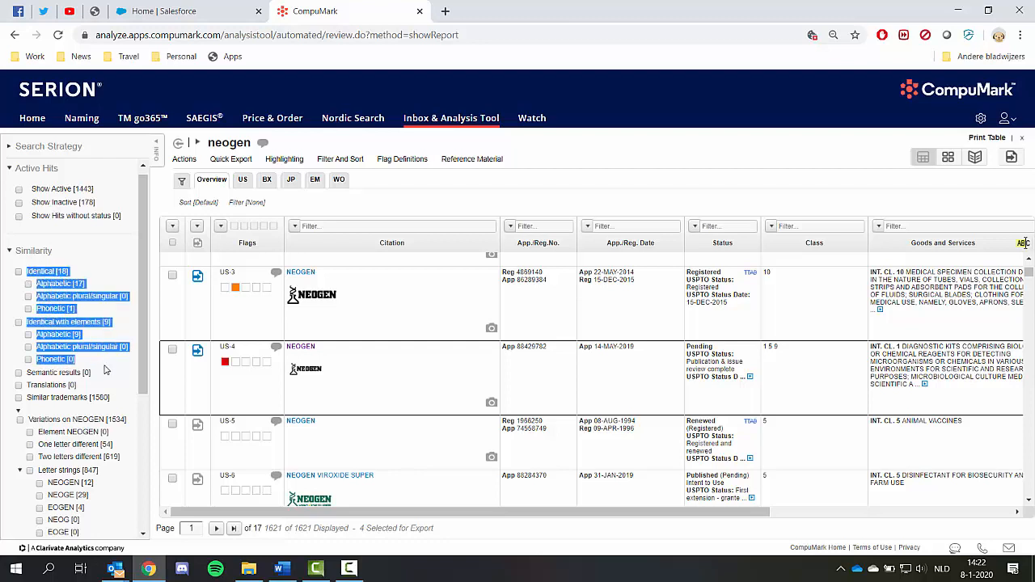
{"action": "left_click", "coordinate": [105, 369]}
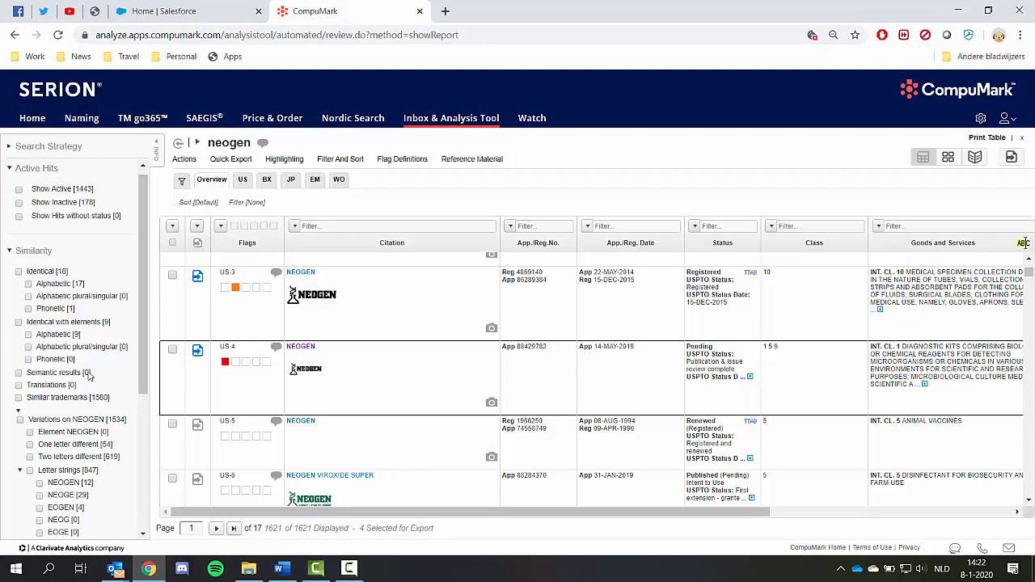
{"action": "left_click_drag", "start_coordinate": [25, 377], "coordinate": [93, 380]}
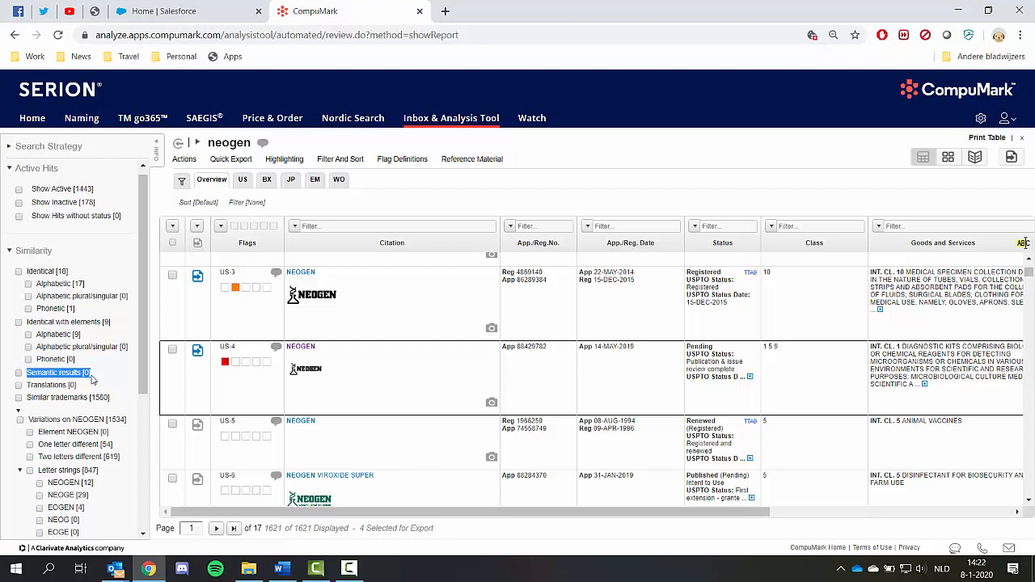
{"action": "left_click", "coordinate": [32, 386]}
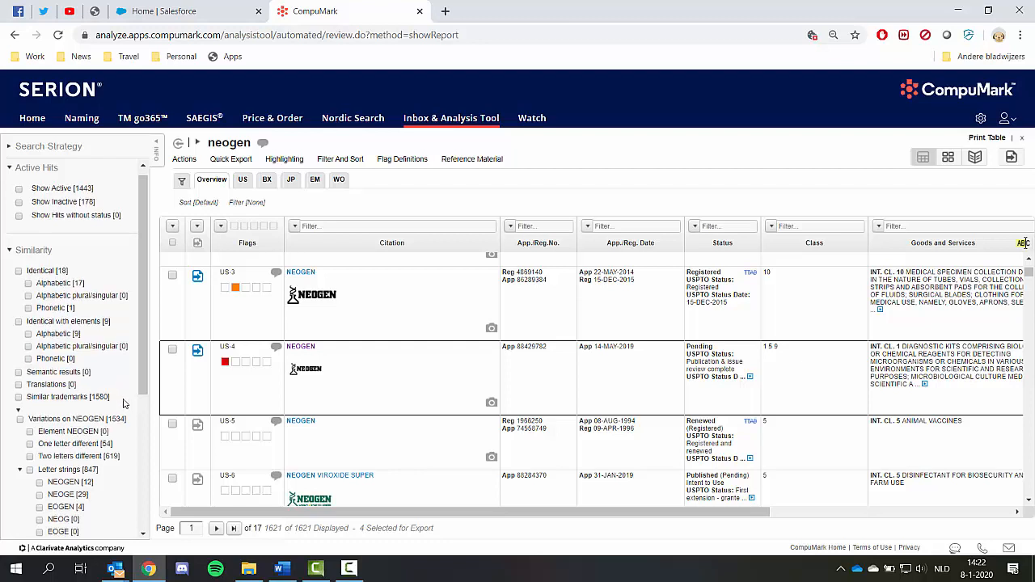
{"action": "scroll", "coordinate": [124, 402], "scroll_direction": "down", "scroll_amount": 5}
{"action": "scroll", "coordinate": [121, 402], "scroll_direction": "up", "scroll_amount": 2}
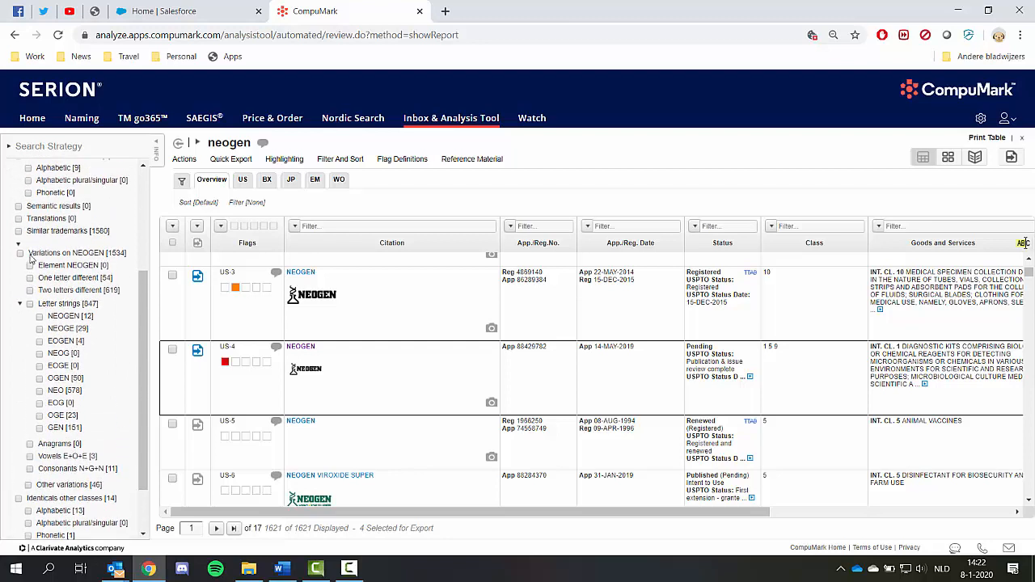
{"action": "left_click_drag", "start_coordinate": [30, 257], "coordinate": [126, 470]}
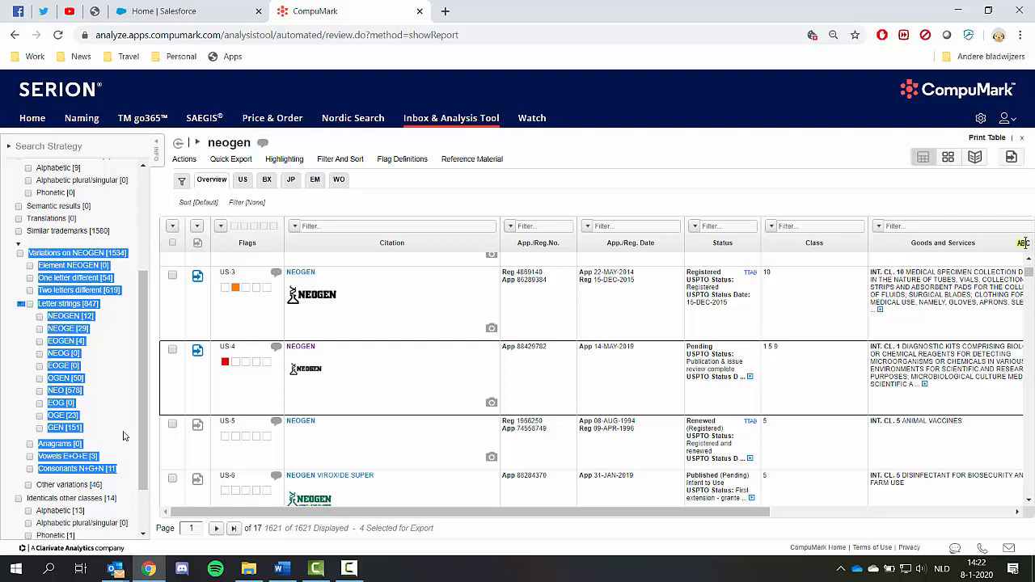
{"action": "left_click", "coordinate": [124, 436]}
Step: Select hits US-5 and US-6 for export, flagging US-6 green and US-5 orange
{"action": "scroll", "coordinate": [456, 457], "scroll_direction": "down", "scroll_amount": 1}
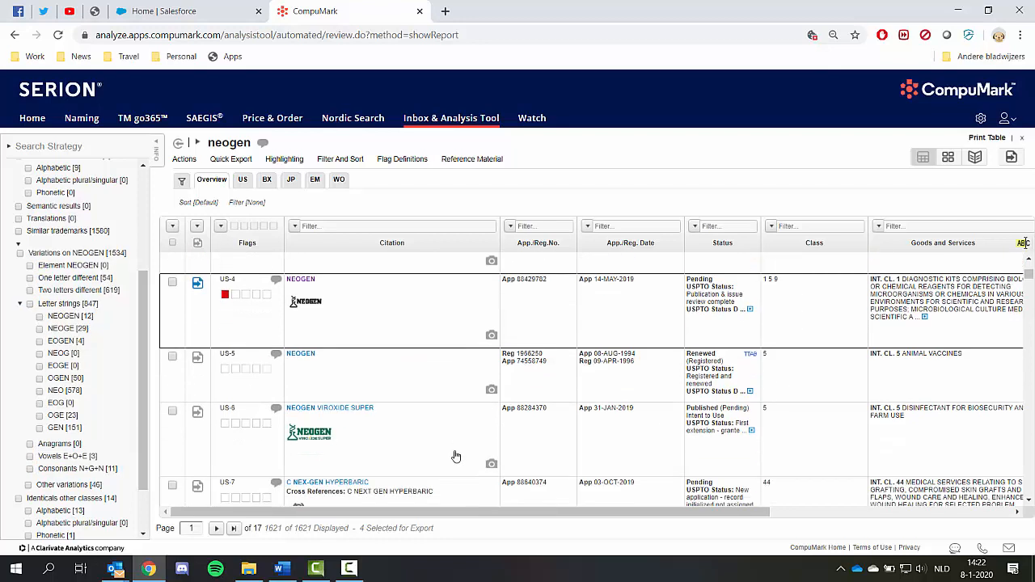
{"action": "left_click", "coordinate": [197, 358]}
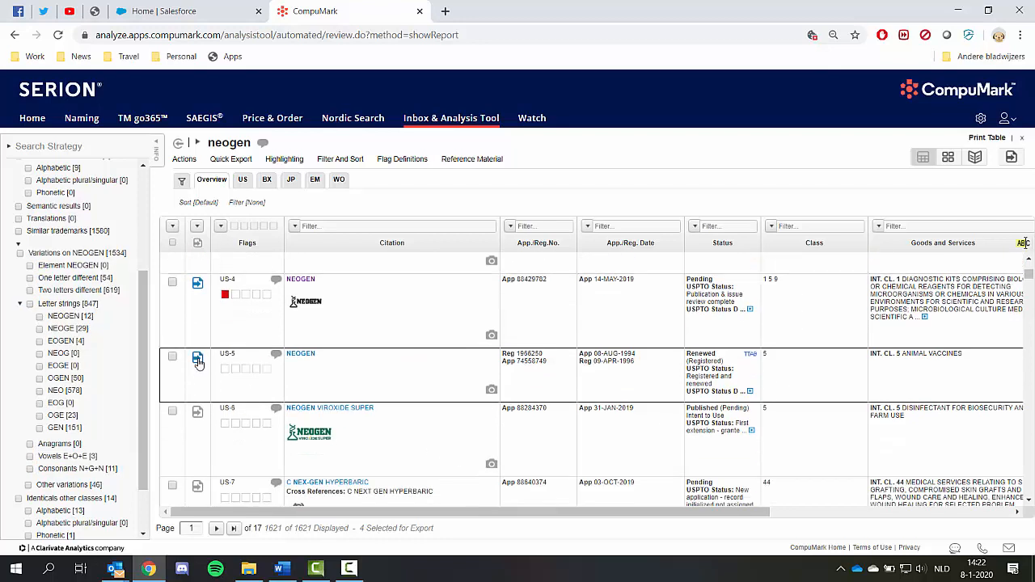
{"action": "left_click", "coordinate": [197, 412]}
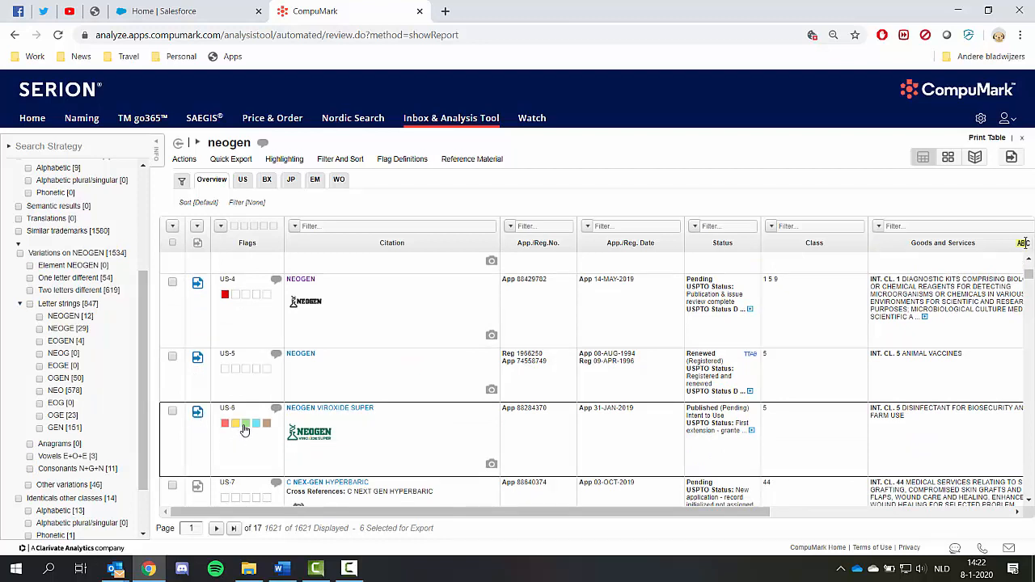
{"action": "left_click", "coordinate": [245, 426]}
{"action": "left_click", "coordinate": [235, 372]}
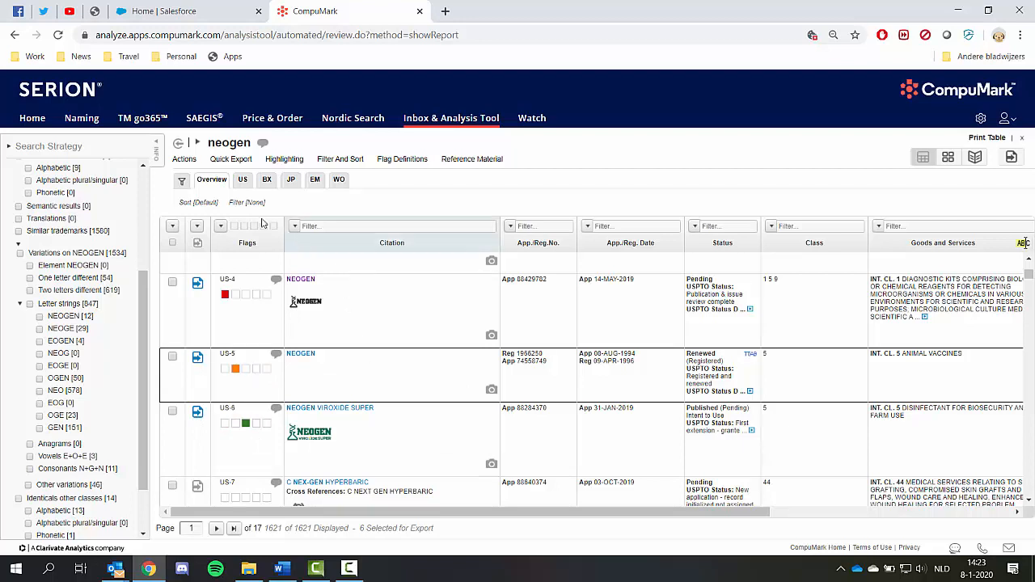
Step: Quick export the selected hits in Record Format (all fields)
{"action": "left_click", "coordinate": [232, 160]}
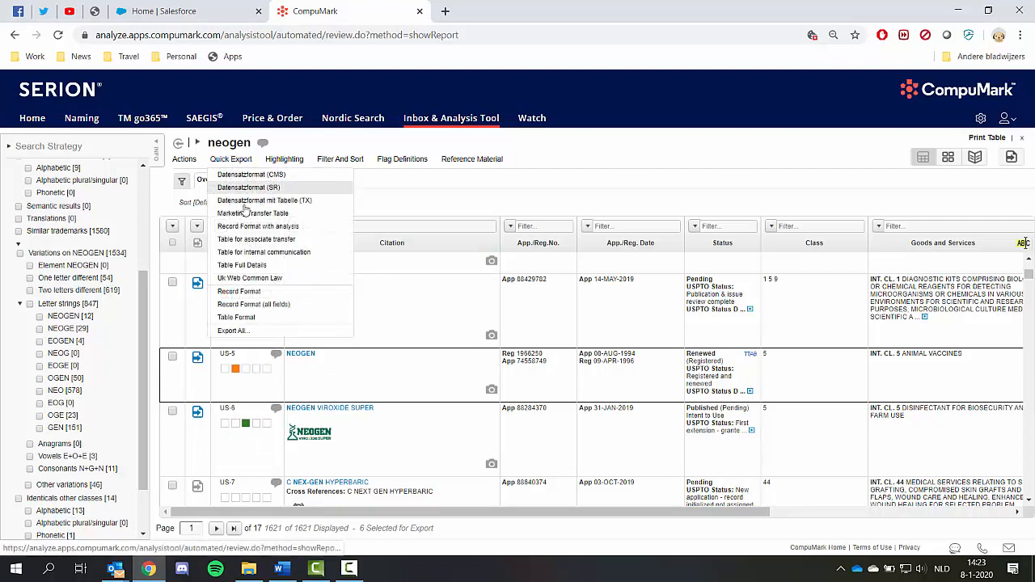
{"action": "left_click", "coordinate": [243, 305]}
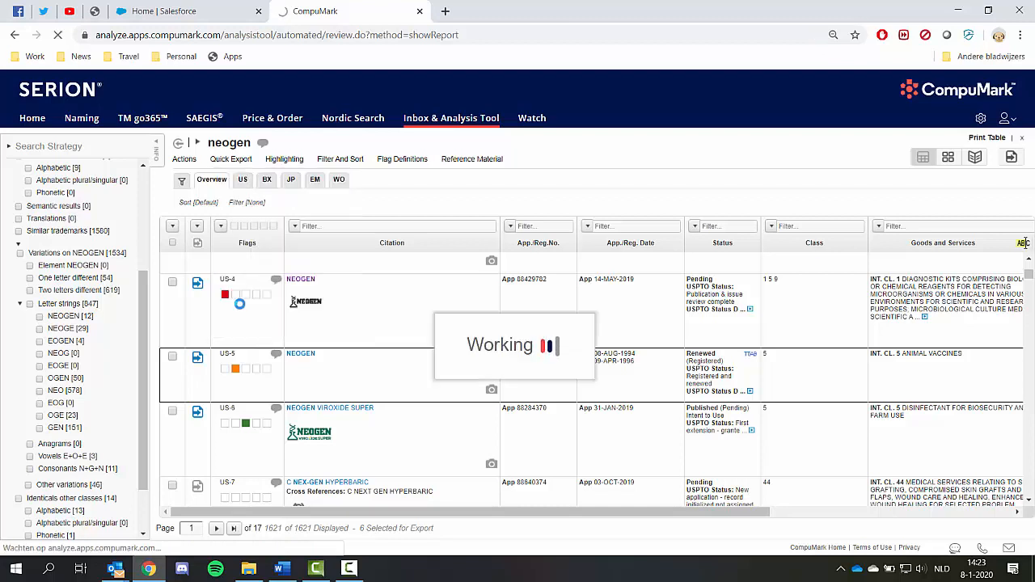